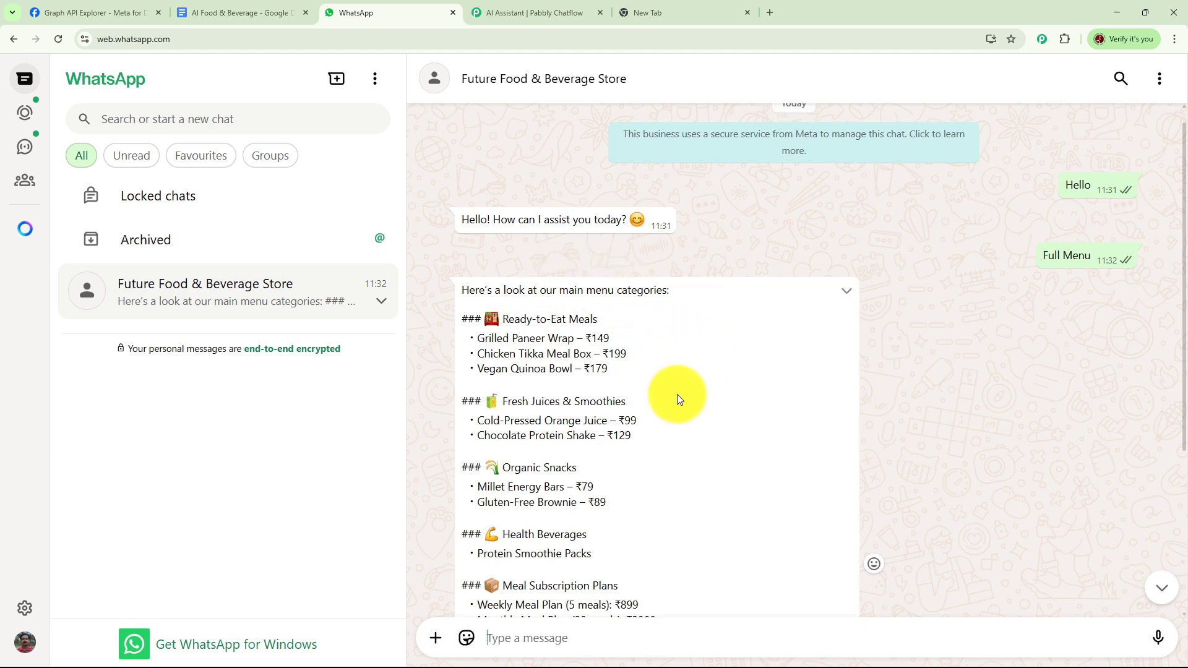
# Read to the end of the menu reply and send the store chatbot the message "Todays Special".
pyautogui.scroll(-1, 677, 395)
pyautogui.scroll(-3, 711, 358)
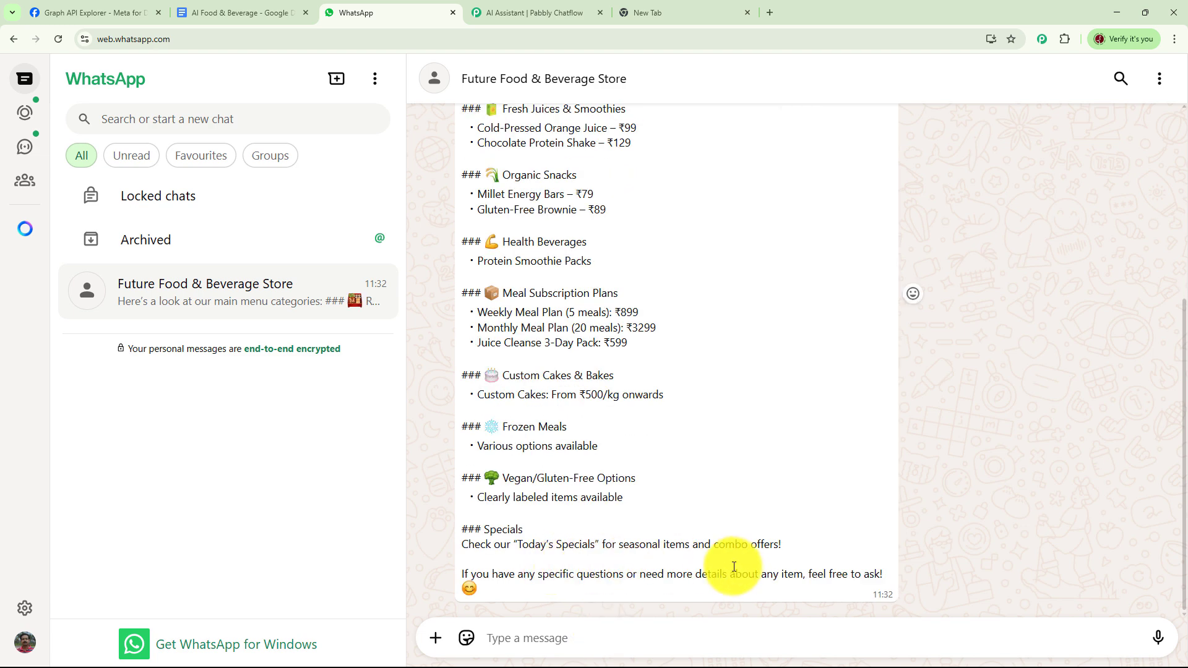
pyautogui.click(599, 649)
pyautogui.write('Todays Special')
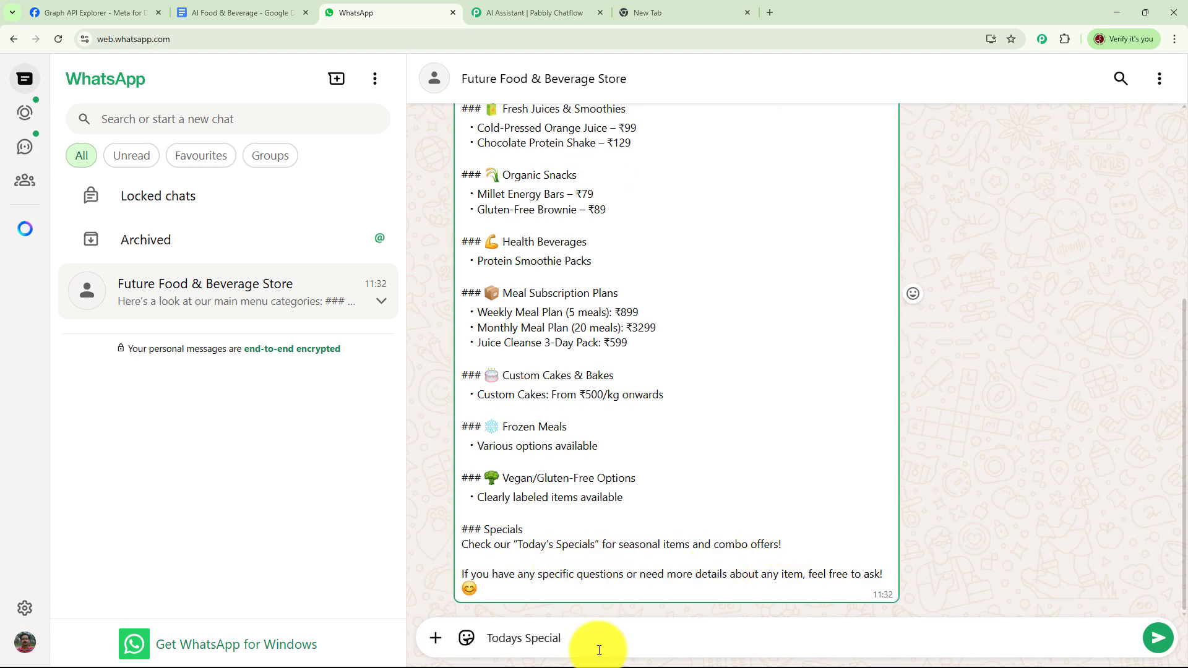
pyautogui.press('Return')
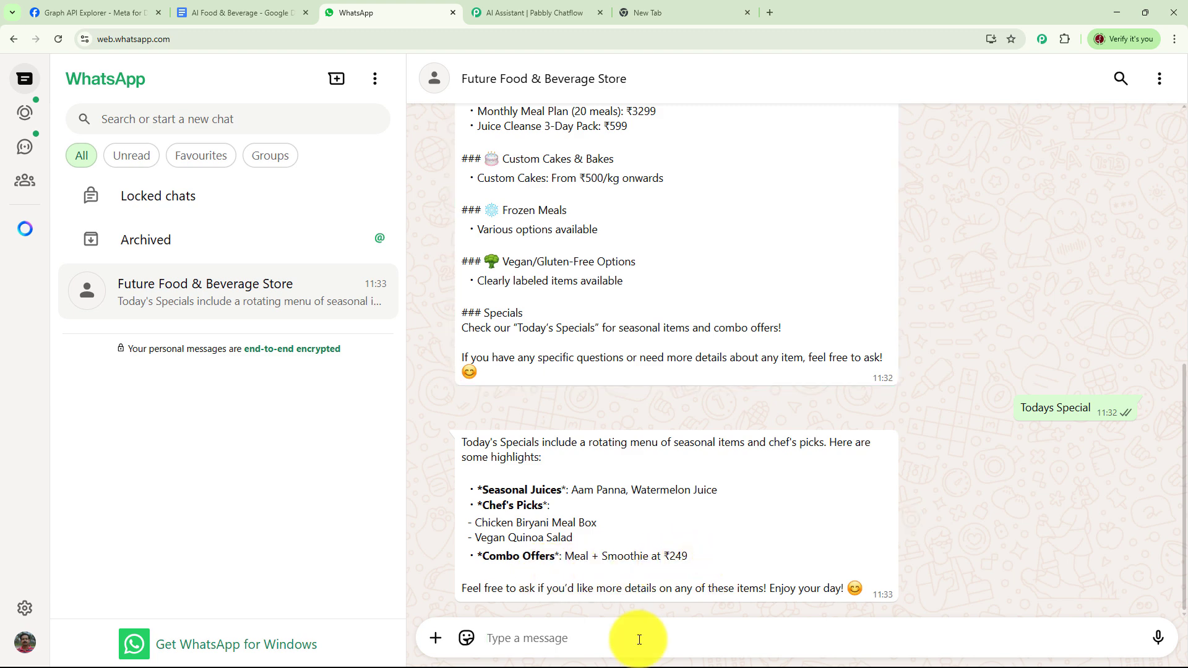
# Send the store chatbot the messages "Deals & Offers" and "Return & Refund Policy", one after the other.
pyautogui.write('Deals & Offers')
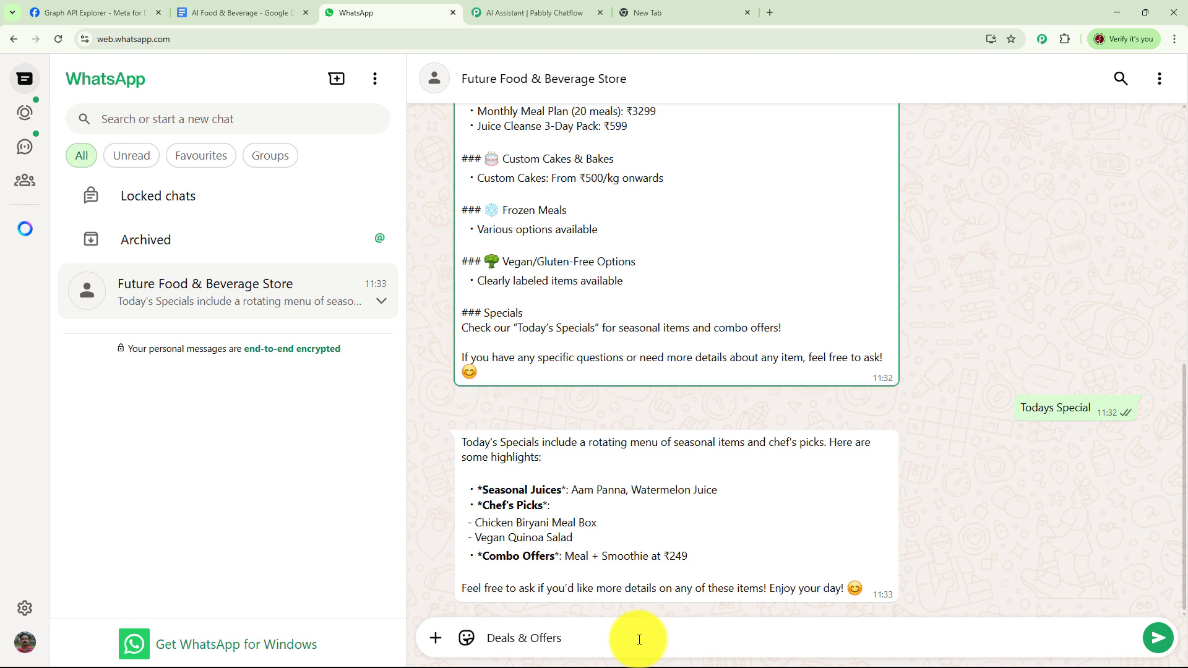
pyautogui.press('Return')
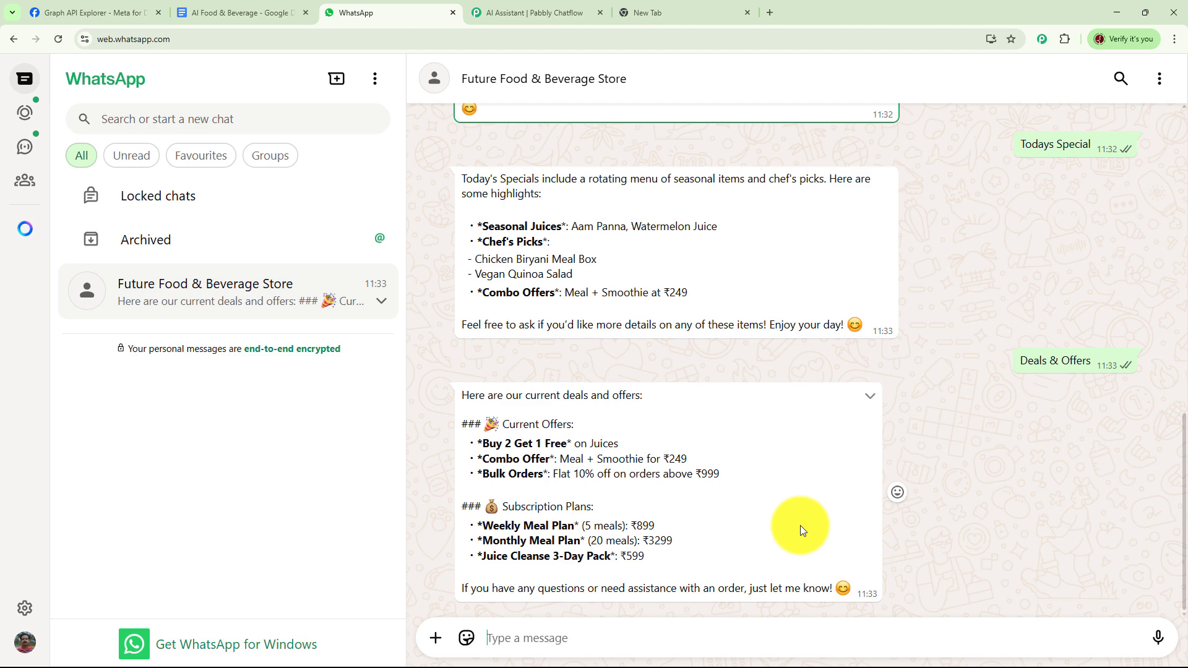
pyautogui.write('Return & Refund Policy')
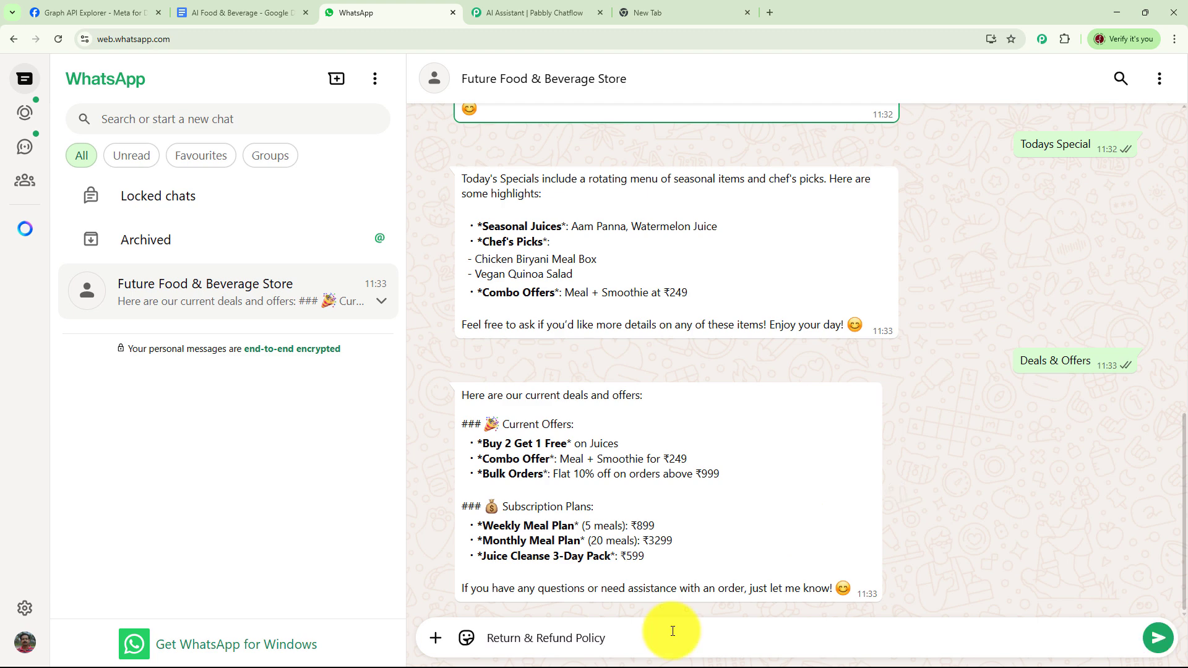
pyautogui.press('Return')
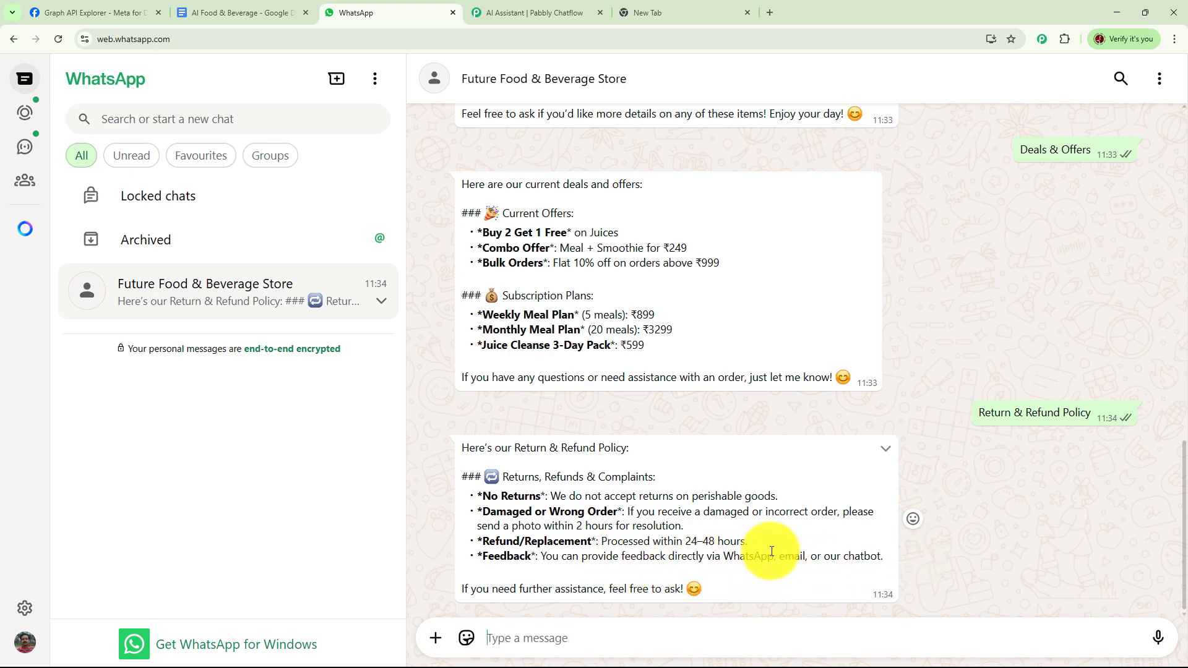
# Review the chatbot conversation from the refund policy reply back to the first greeting.
pyautogui.scroll(2, 962, 479)
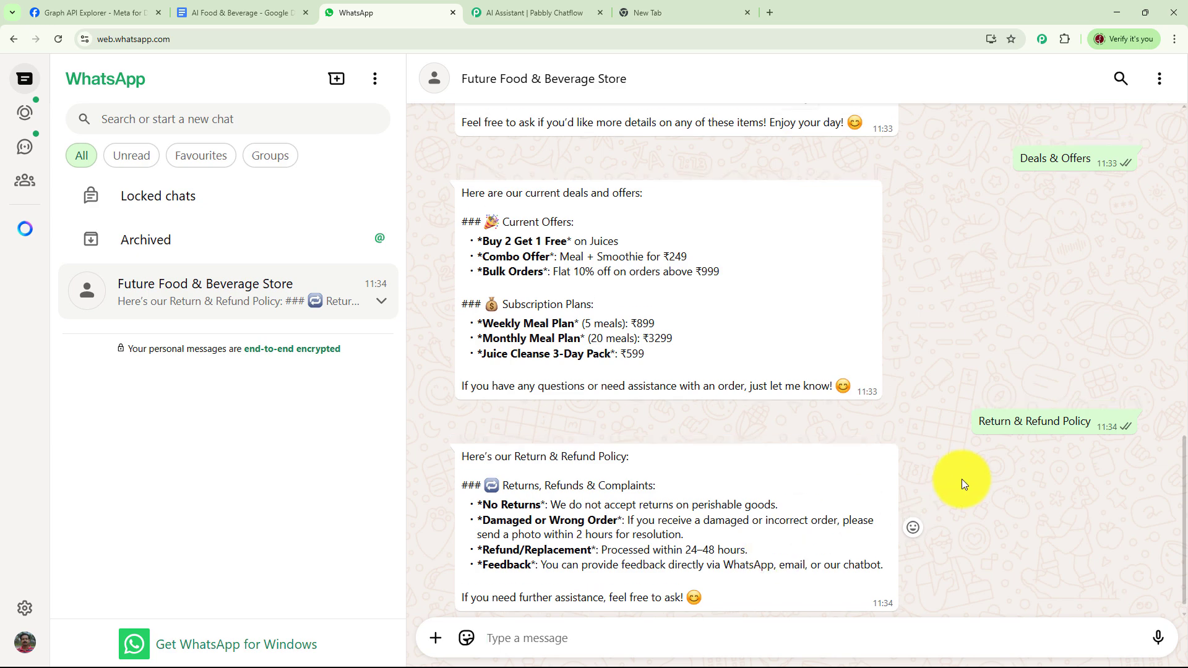
pyautogui.scroll(7, 989, 459)
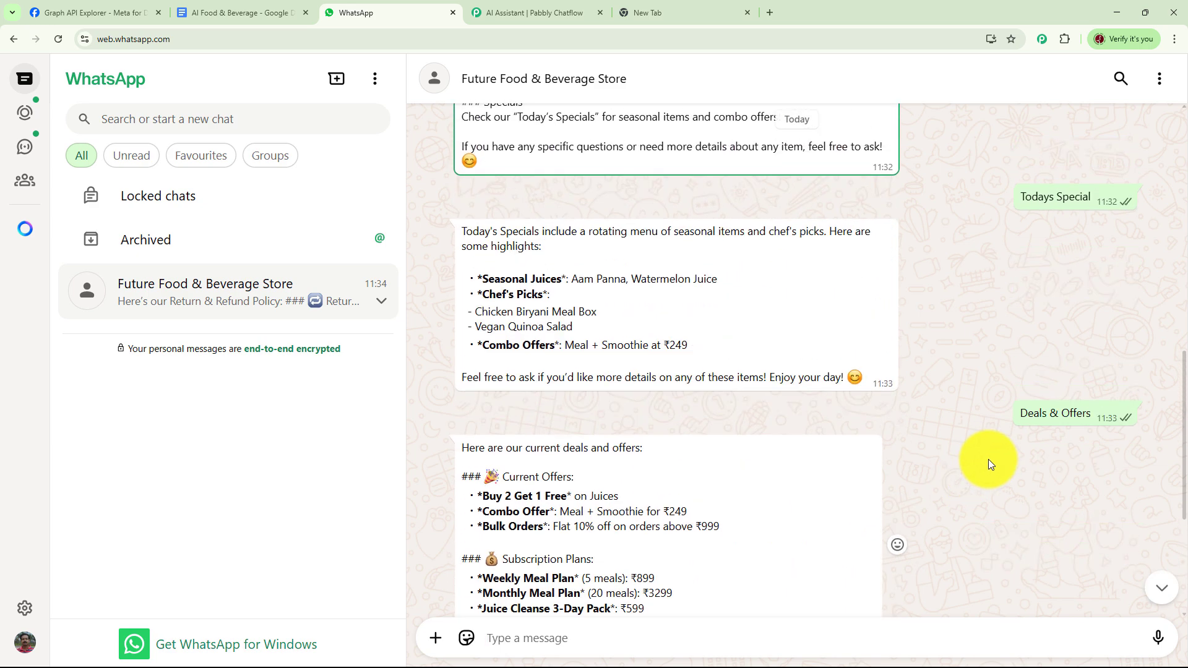
pyautogui.scroll(7, 1026, 448)
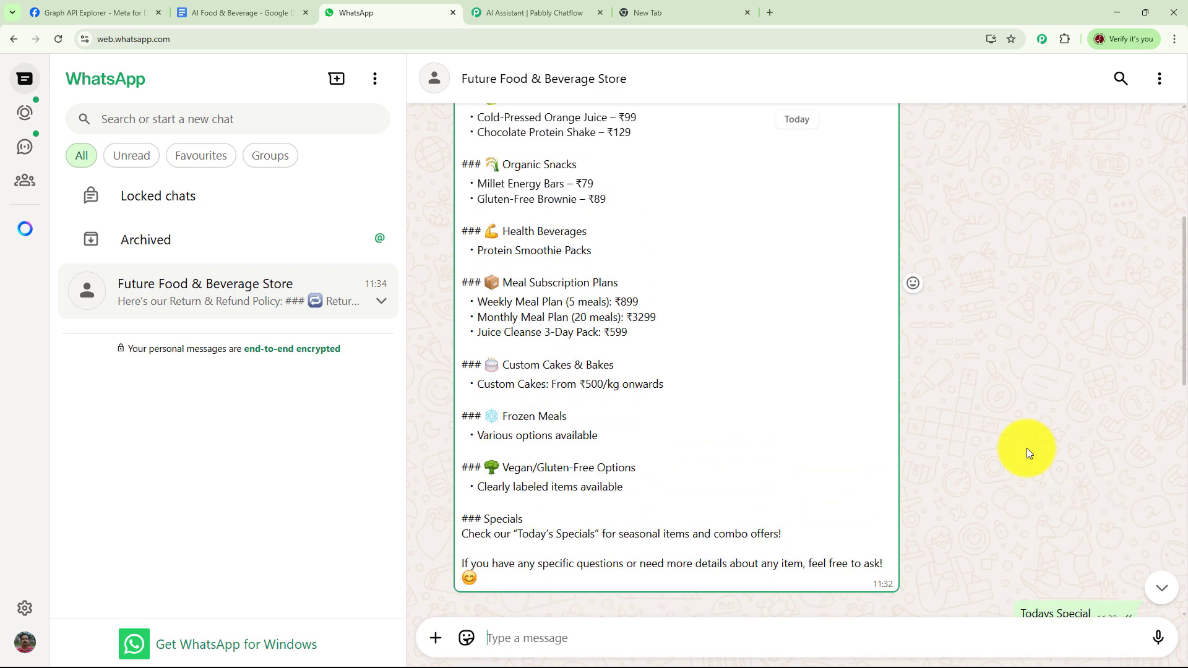
pyautogui.scroll(1, 1023, 449)
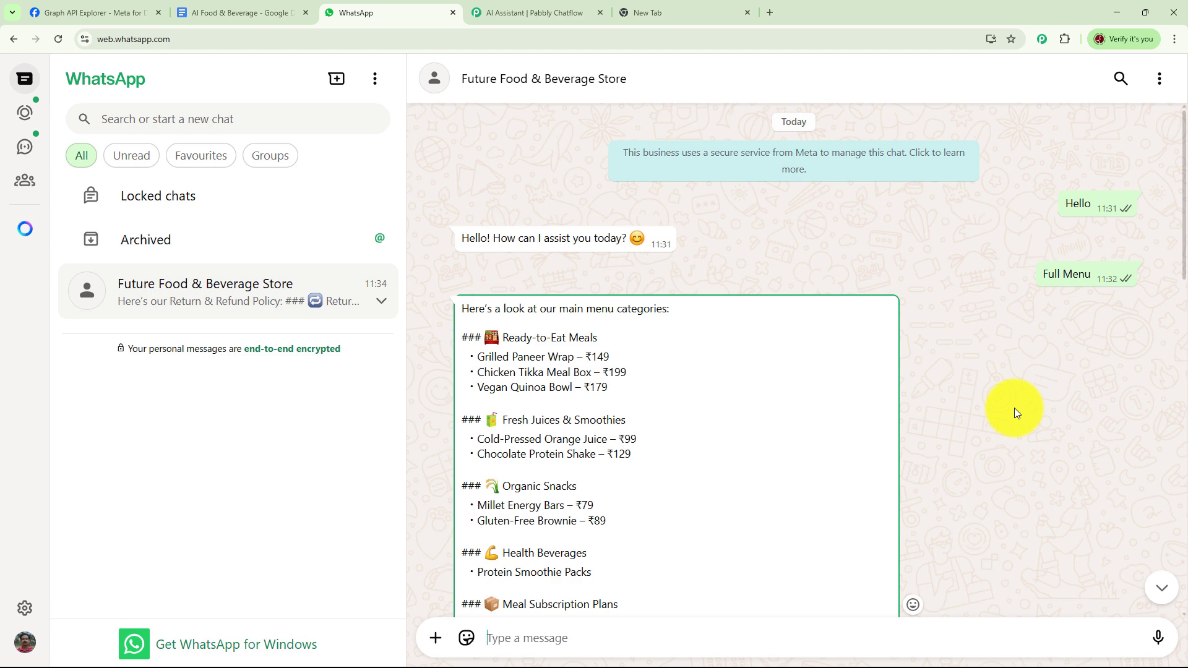
# Open the website pabbly.com/chatflow in the empty browser tab.
pyautogui.click(677, 13)
pyautogui.click(254, 39)
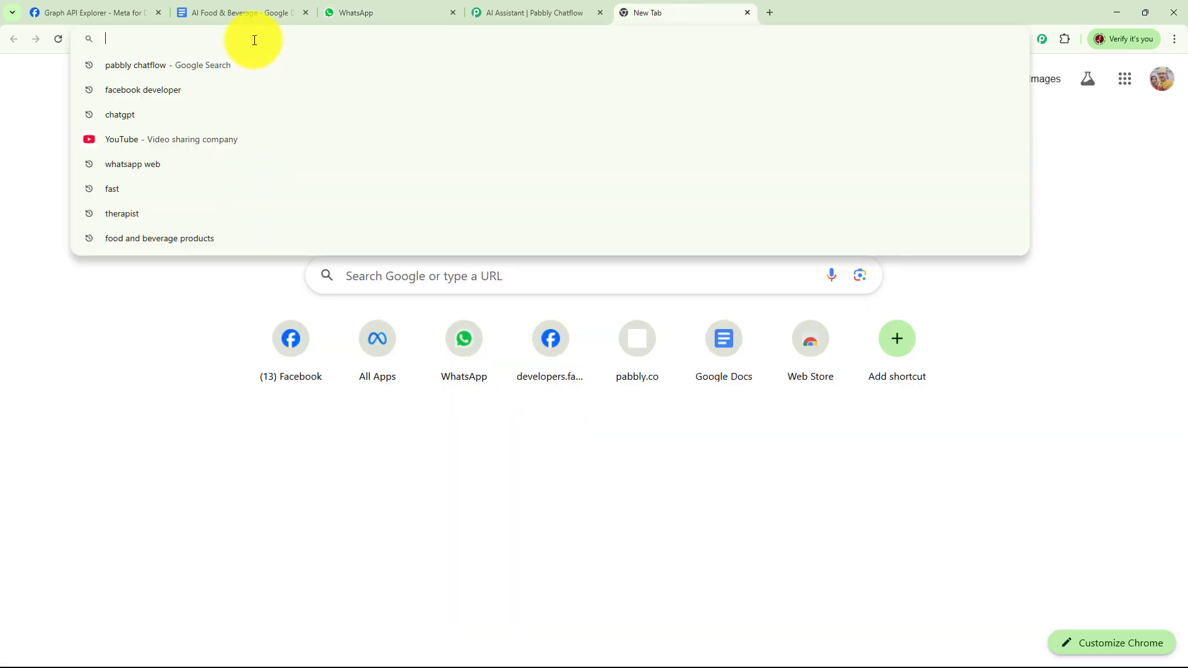
pyautogui.write('pabbly')
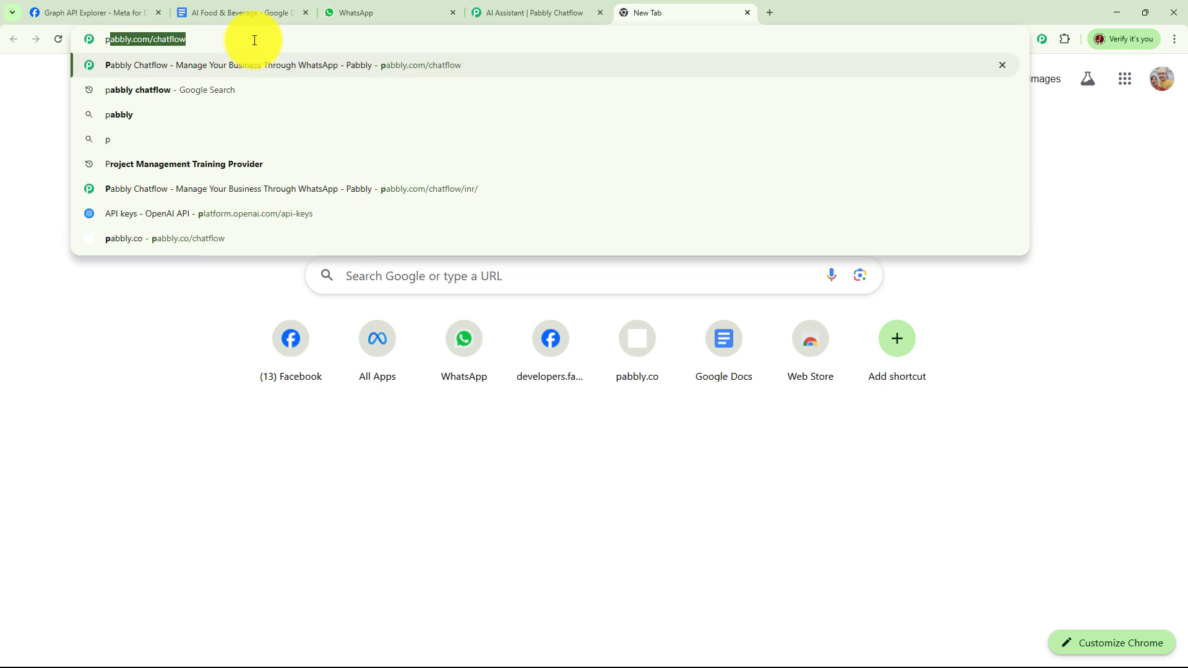
pyautogui.write('.')
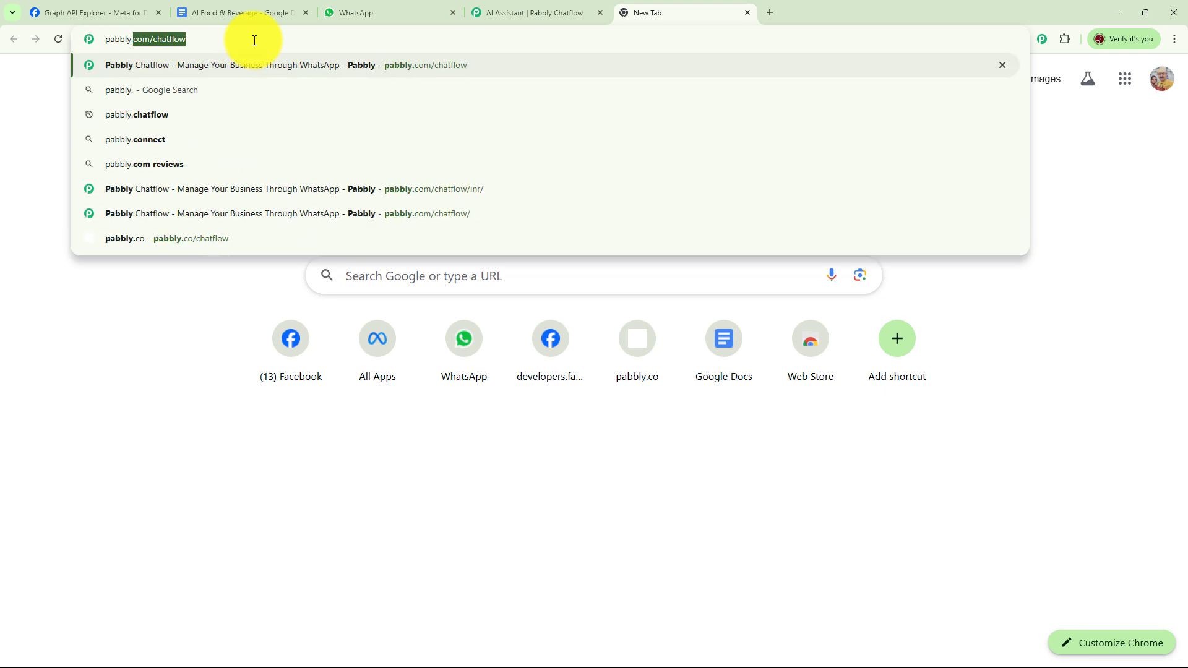
pyautogui.write('com/c')
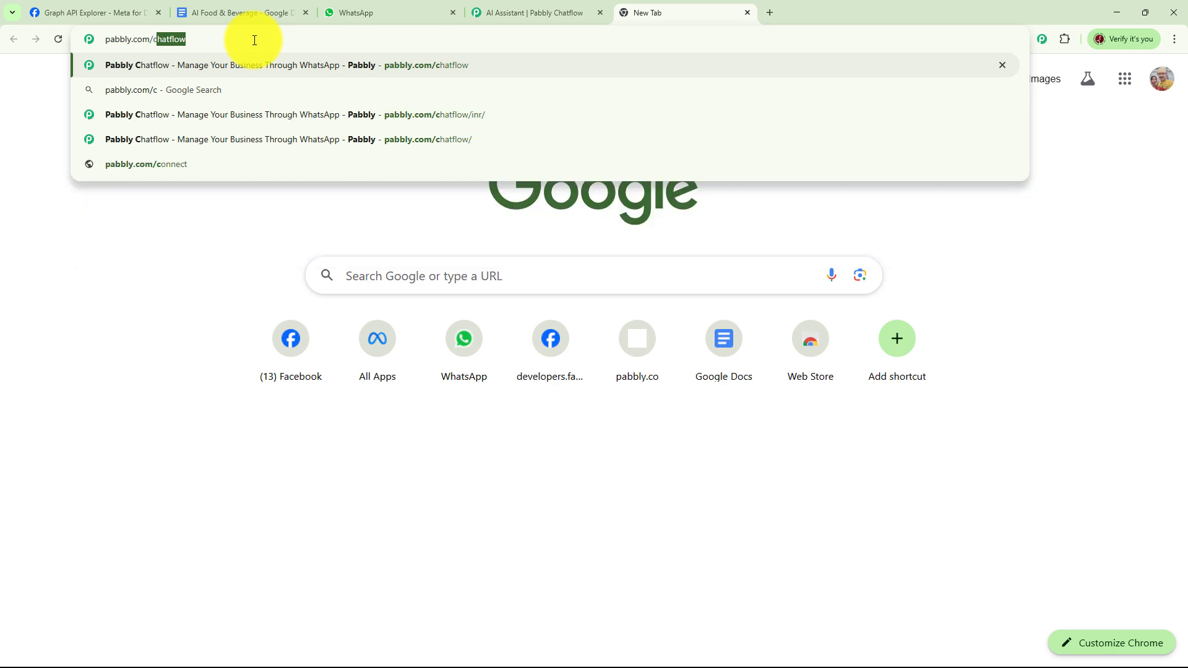
pyautogui.write('hatflow')
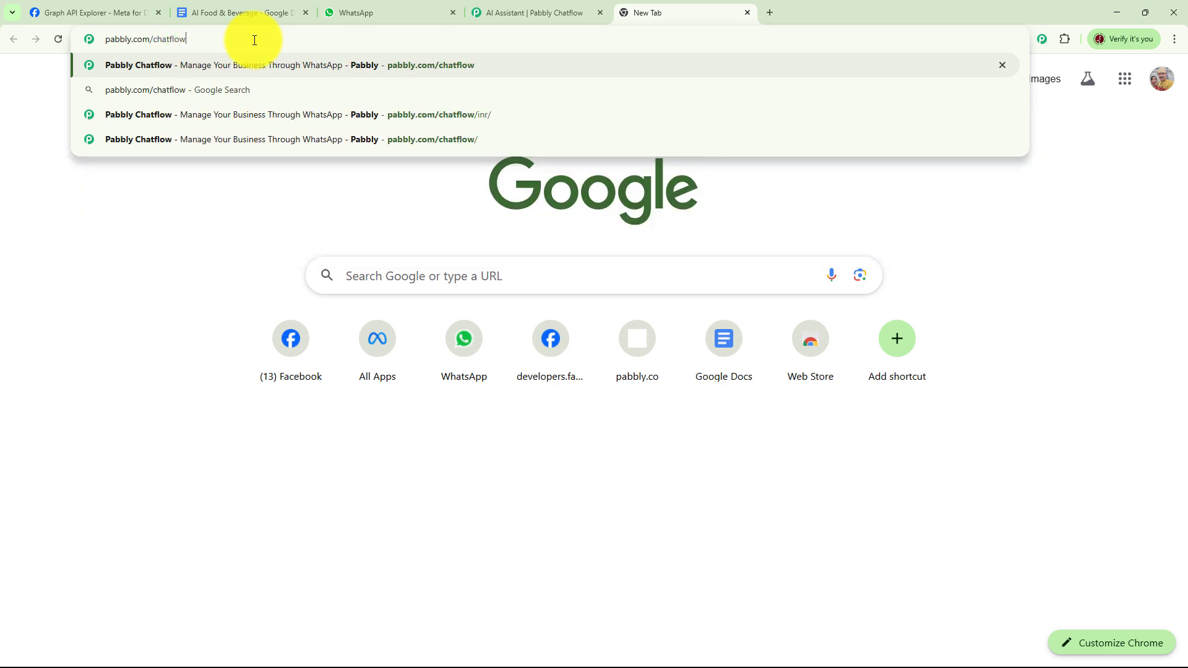
pyautogui.press('Return')
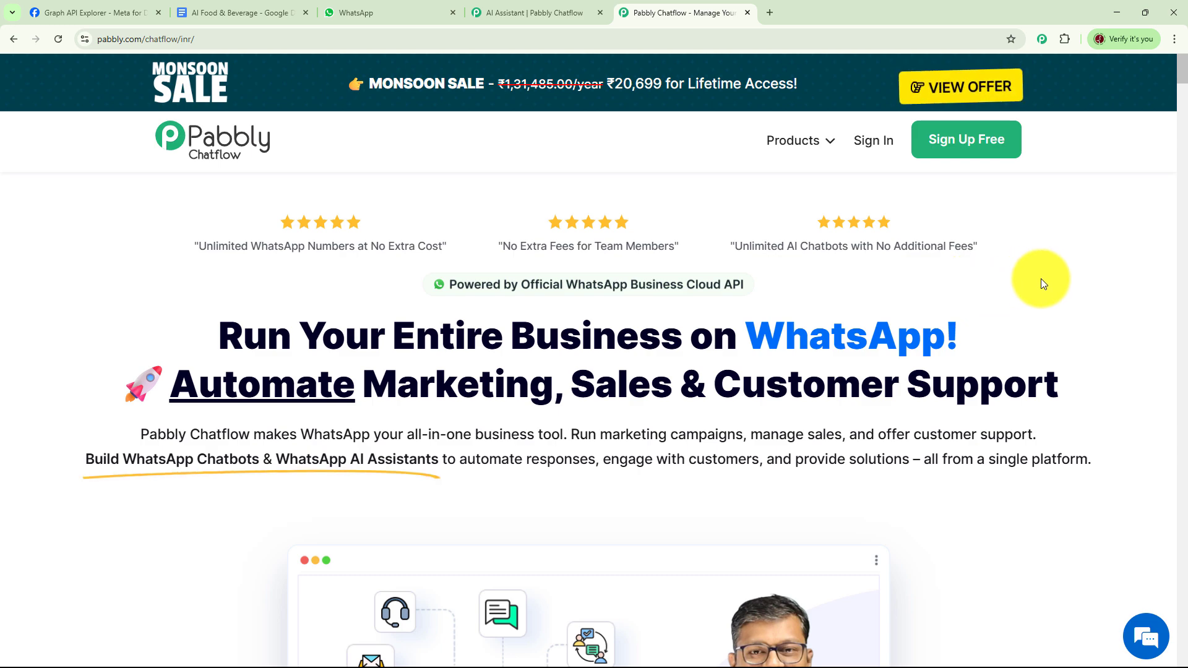
# Look through the landing page, start the free sign-up, and access Pabbly Chatflow from the list of Pabbly apps.
pyautogui.scroll(-8, 904, 287)
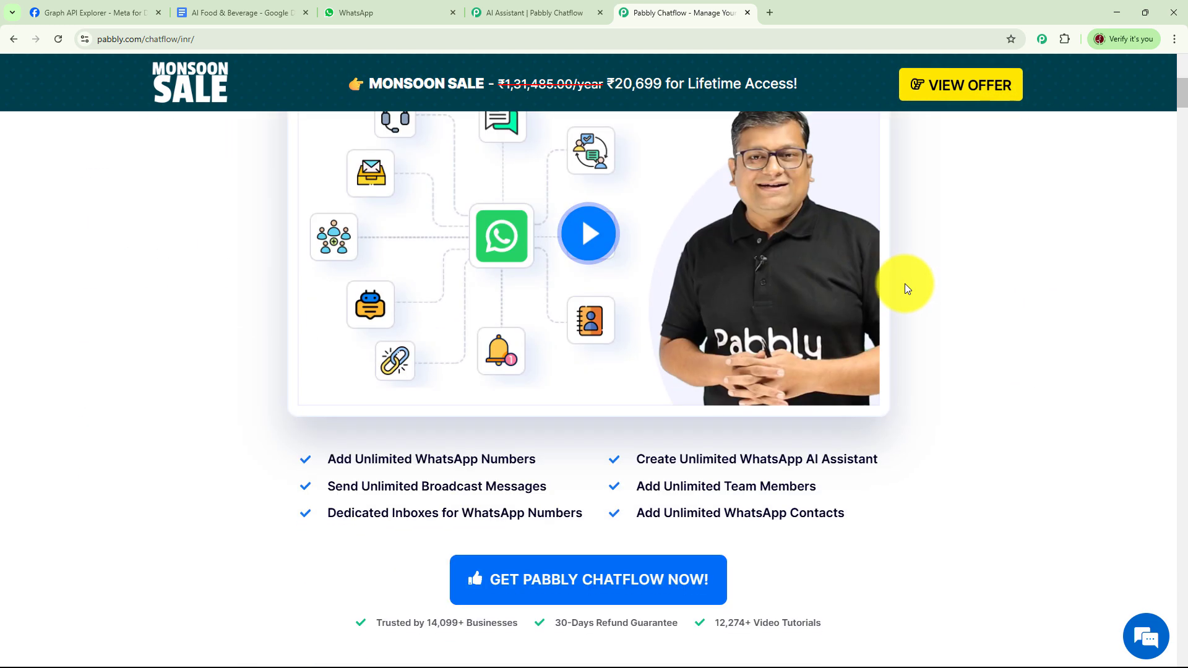
pyautogui.scroll(-14, 925, 313)
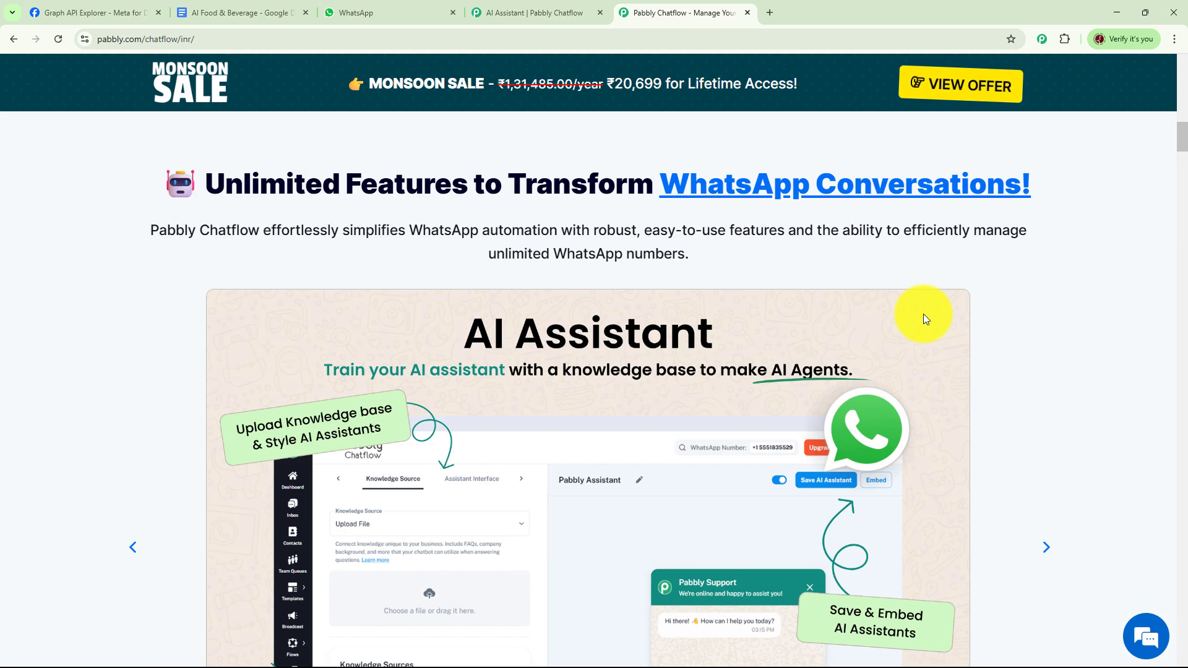
pyautogui.scroll(-15, 923, 313)
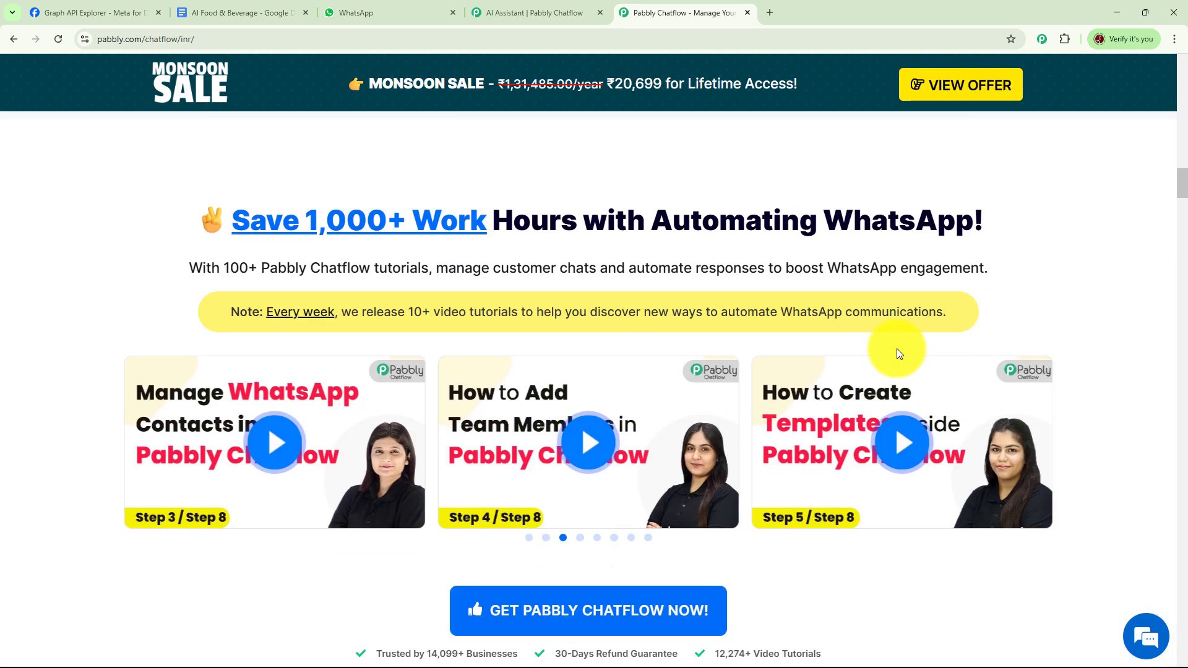
pyautogui.scroll(10, 899, 352)
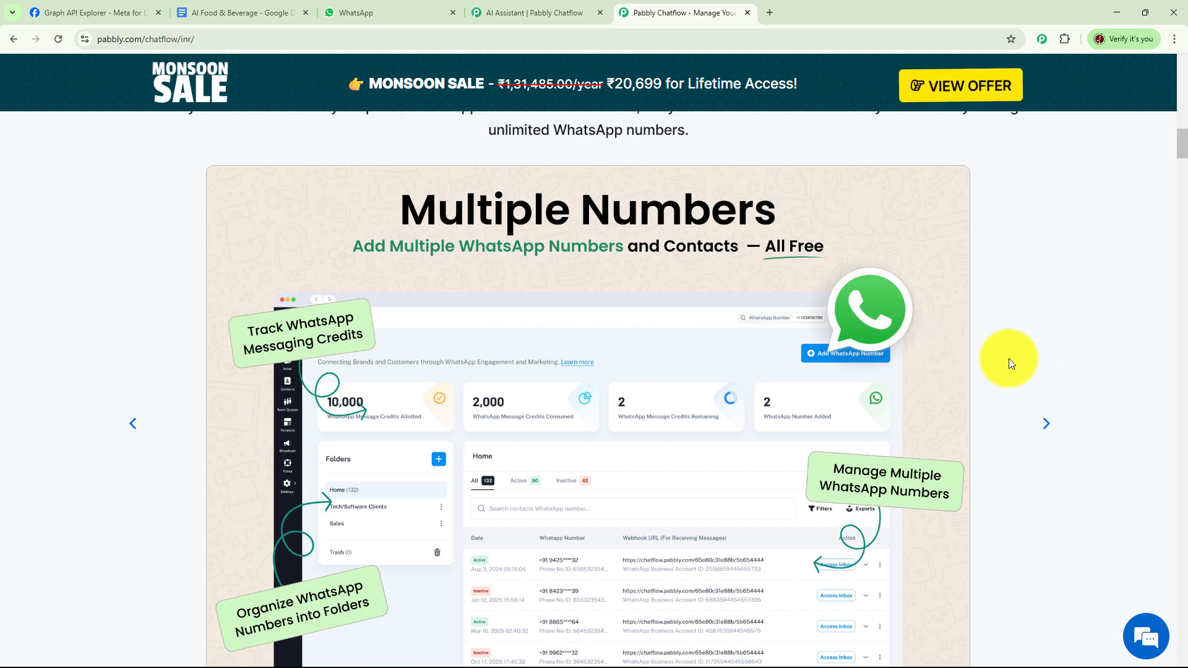
pyautogui.scroll(8, 1008, 358)
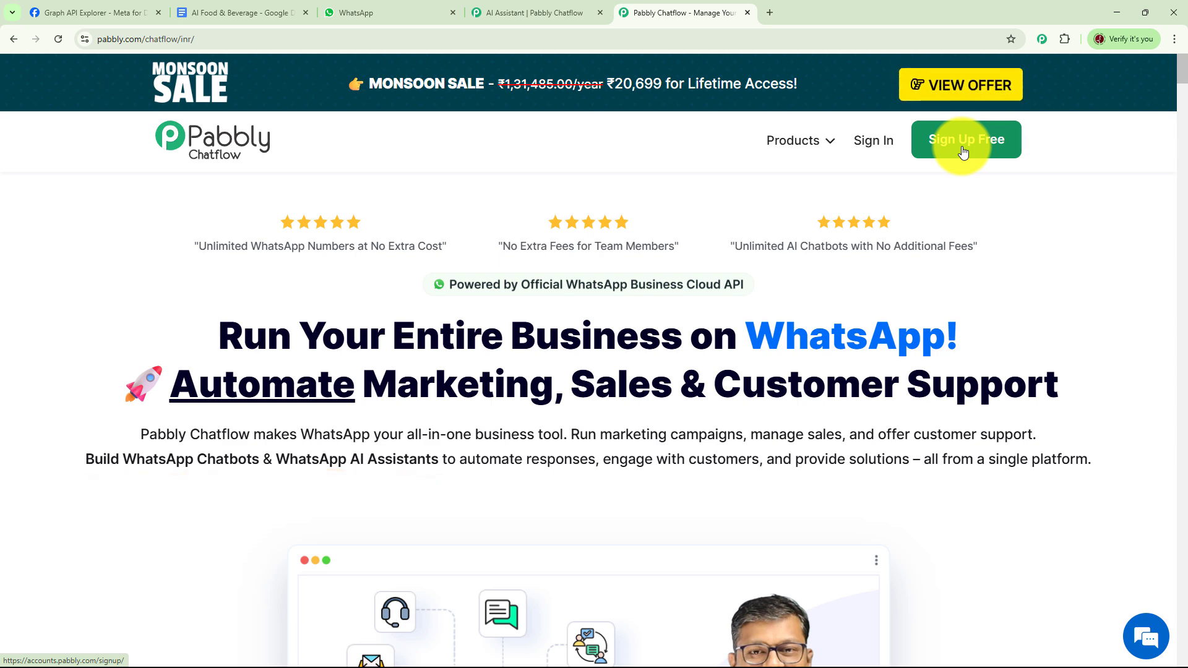
pyautogui.click(938, 152)
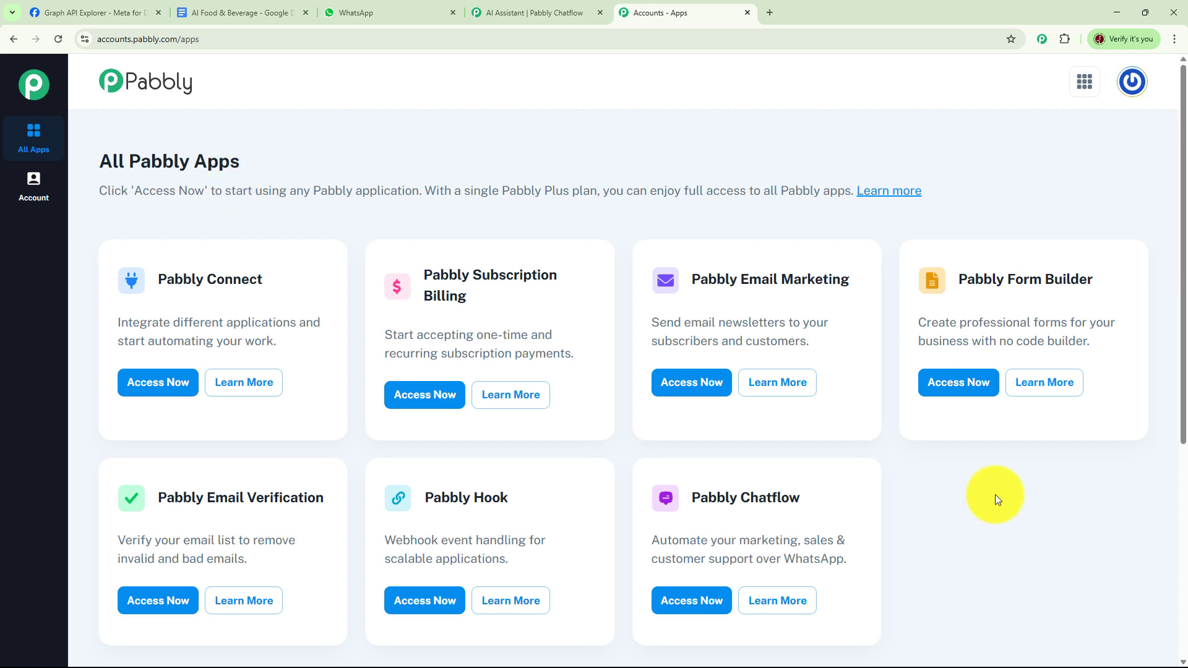
pyautogui.click(708, 598)
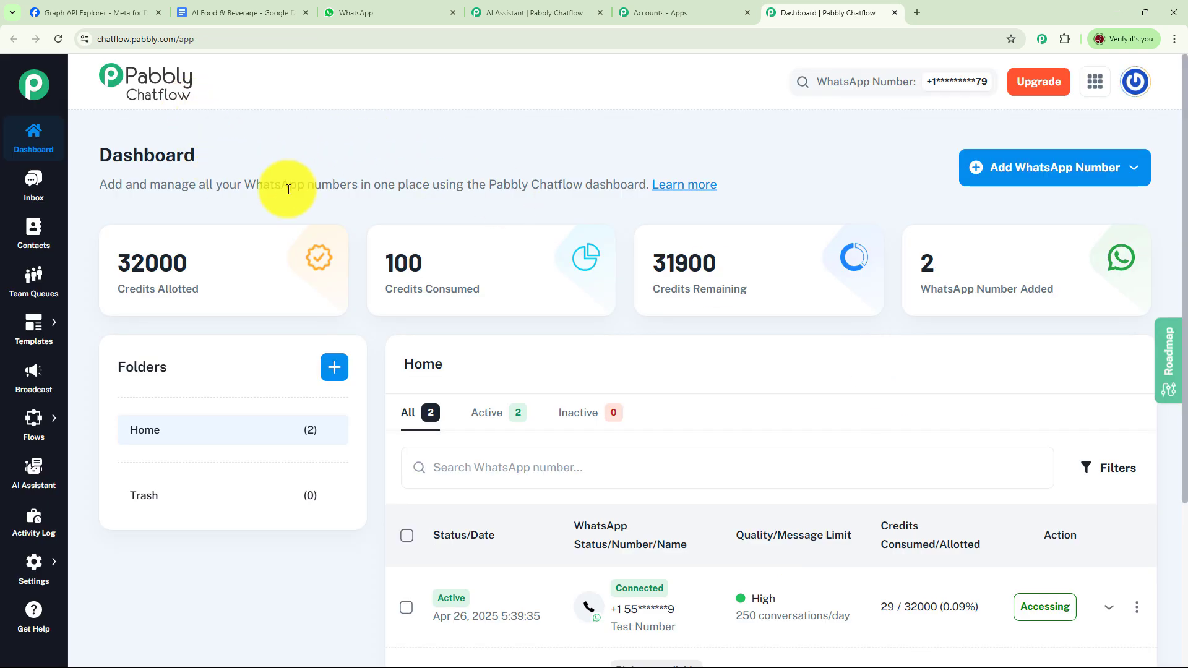
# Examine the options for adding a WhatsApp number, the list of added numbers, and the available sections including the settings choices.
pyautogui.click(1080, 179)
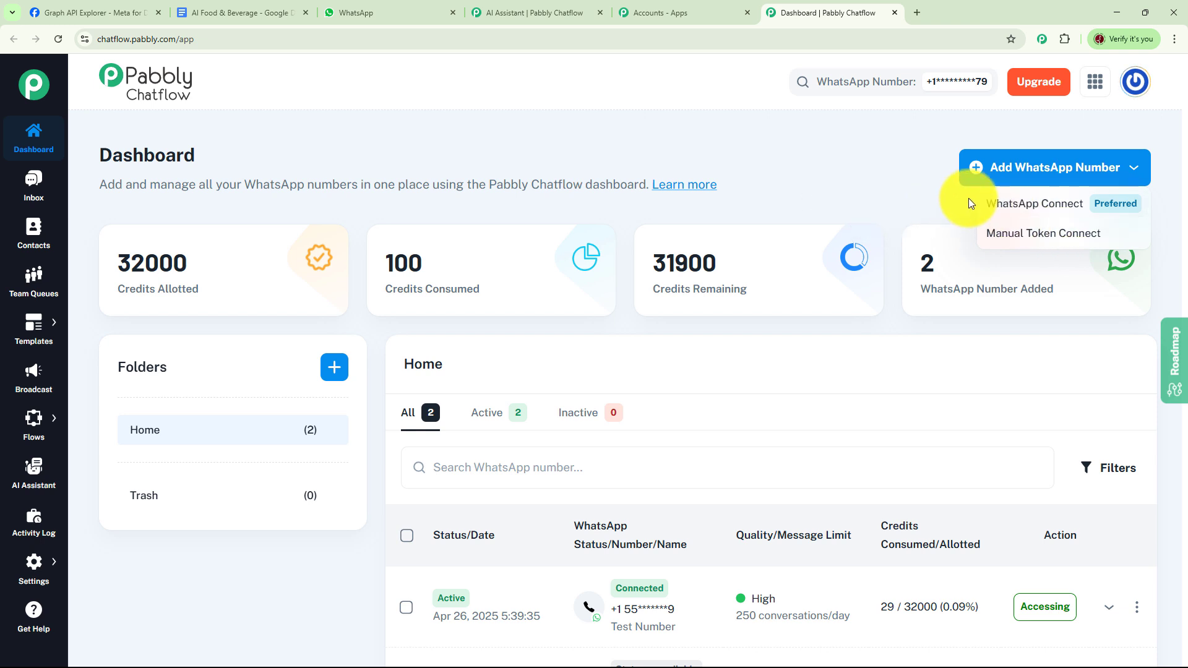
pyautogui.click(919, 200)
pyautogui.scroll(-3, 952, 334)
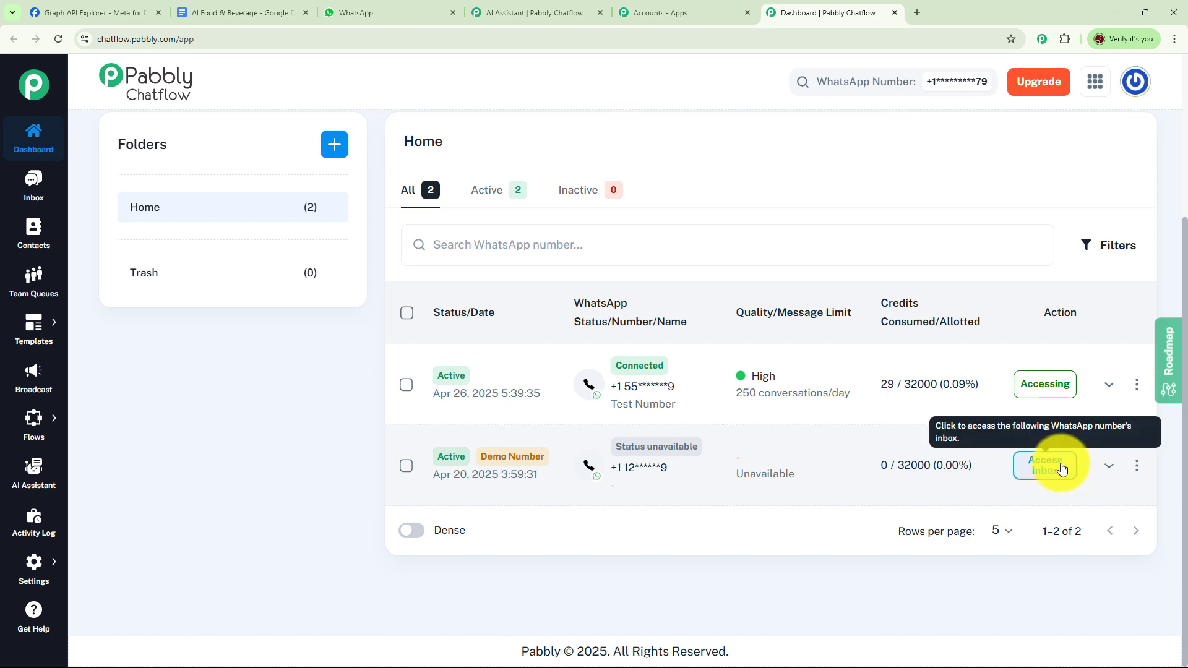
pyautogui.scroll(1, 897, 396)
pyautogui.scroll(2, 896, 394)
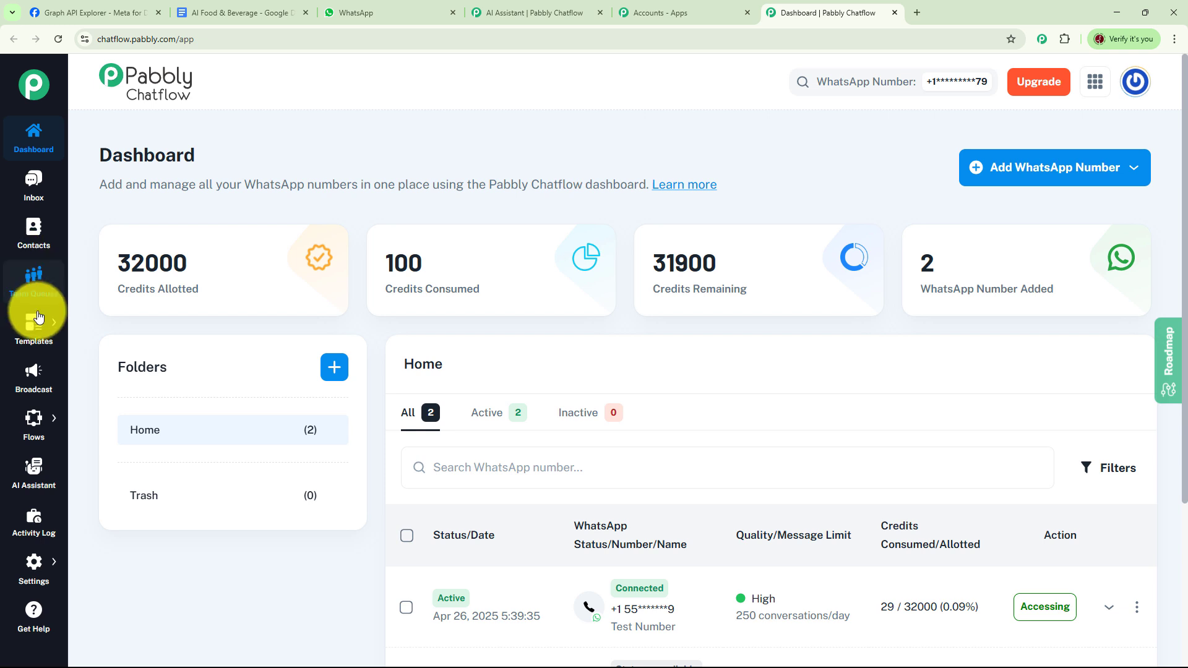
pyautogui.moveTo(34, 315)
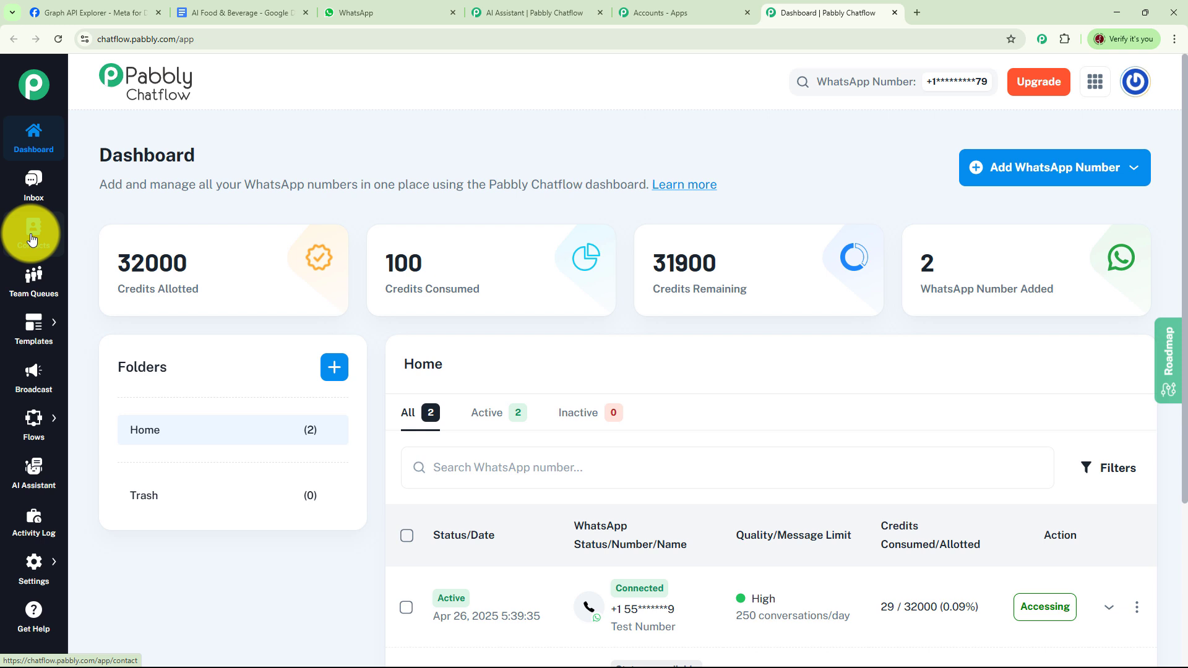
pyautogui.moveTo(35, 335)
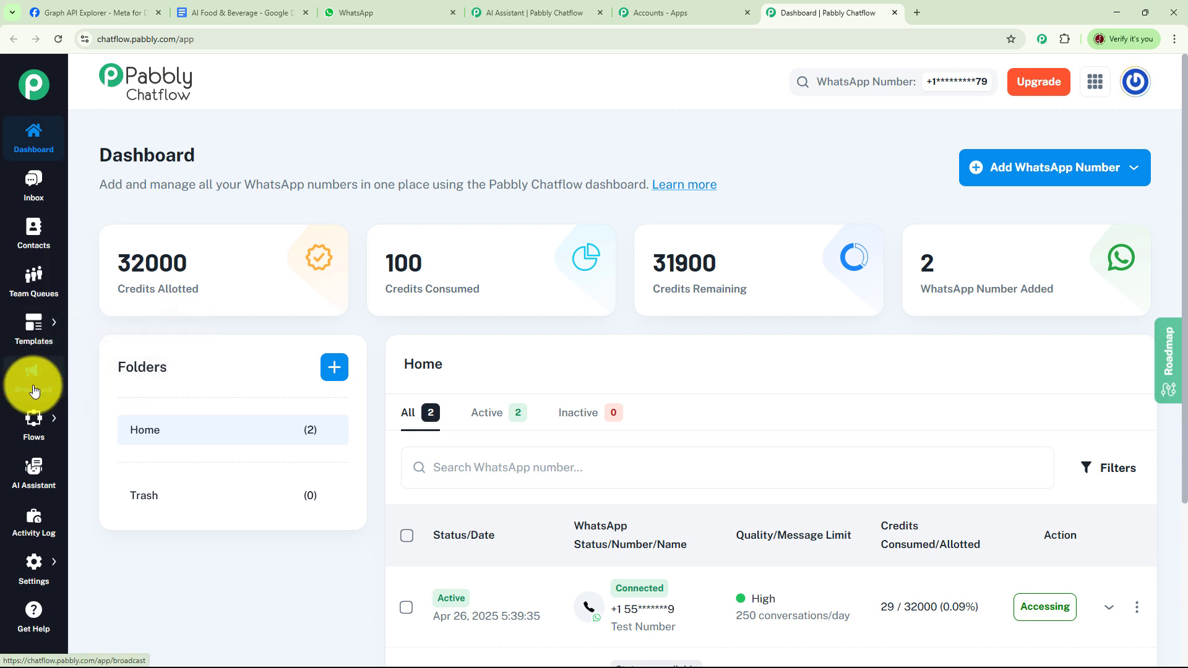
pyautogui.moveTo(44, 435)
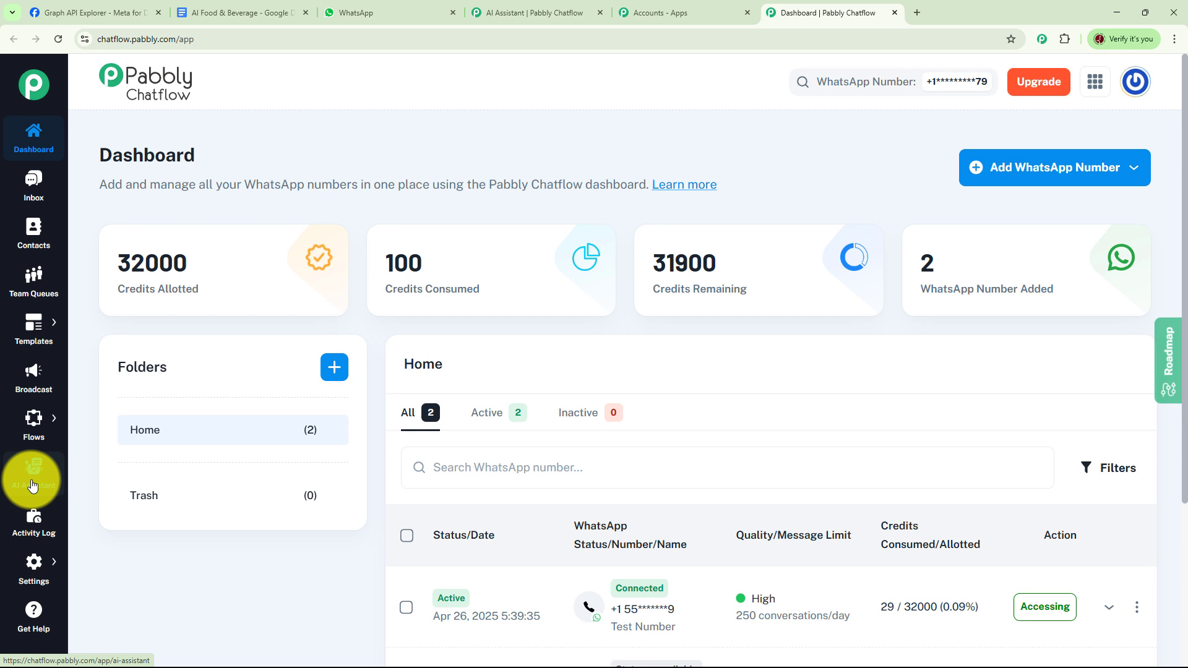
pyautogui.moveTo(34, 561)
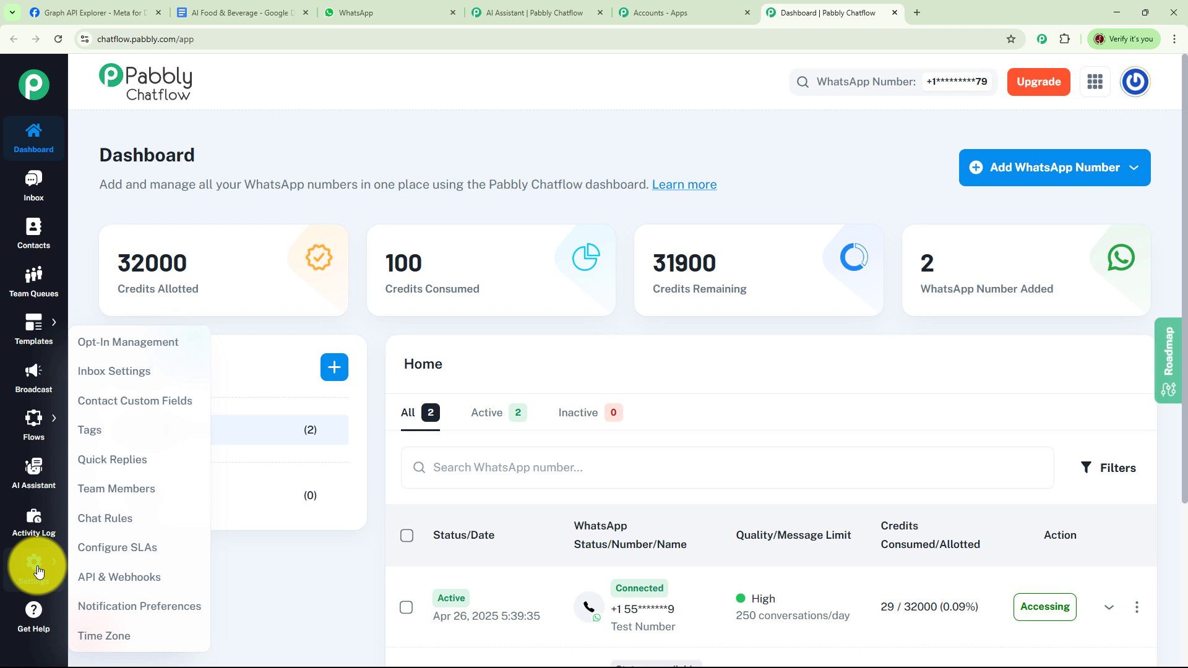
# Open the AI Assistant page and check its summaries of total, inactive and active assistants.
pyautogui.click(45, 477)
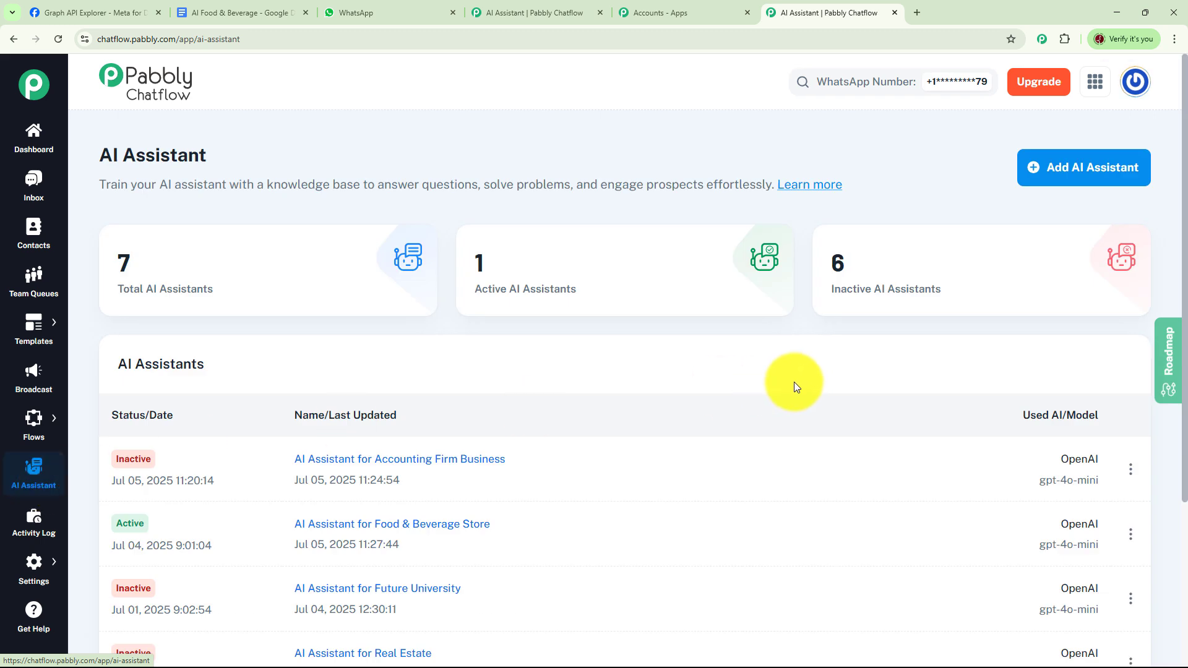
pyautogui.moveTo(160, 277)
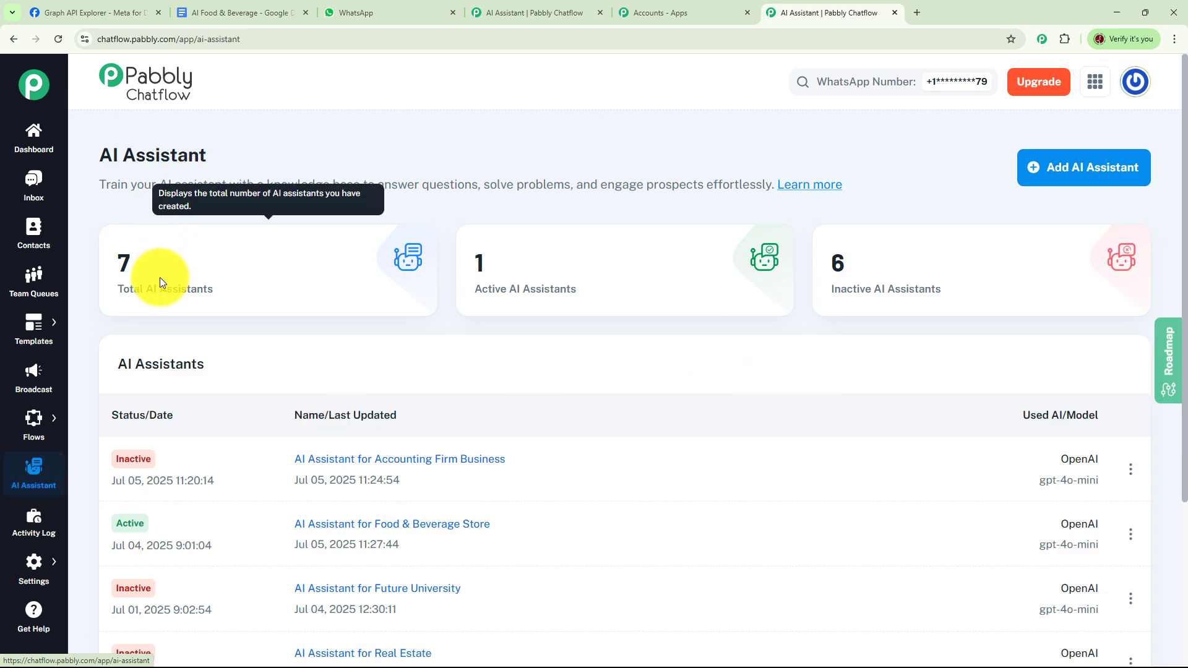
pyautogui.moveTo(916, 277)
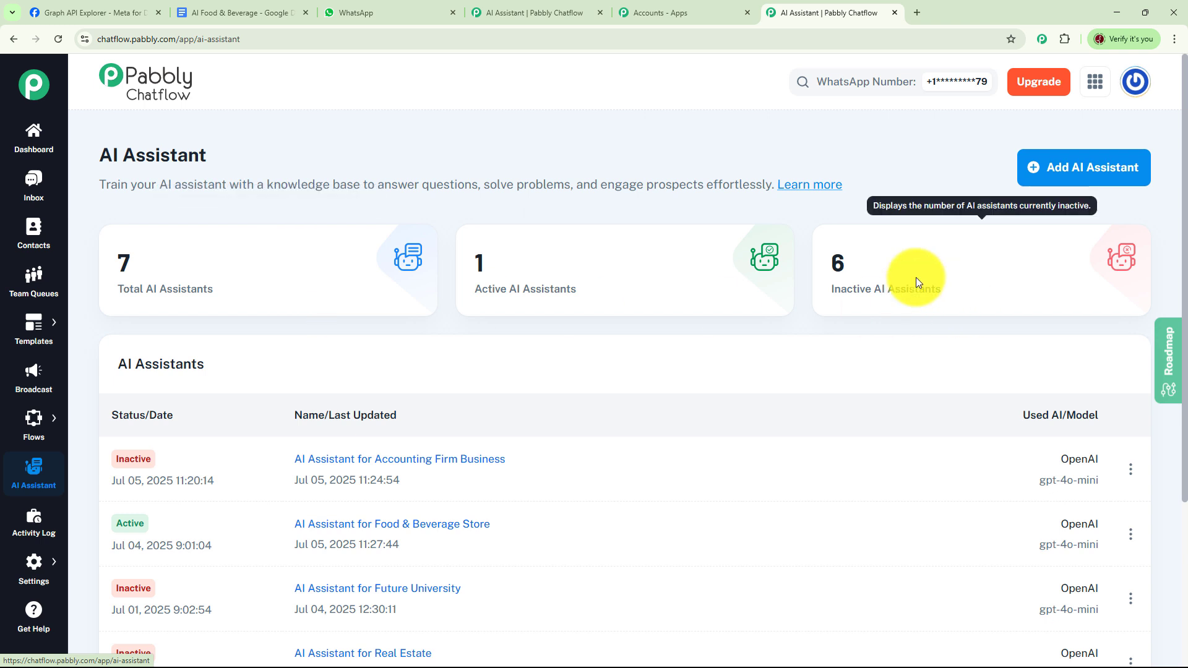
pyautogui.moveTo(537, 282)
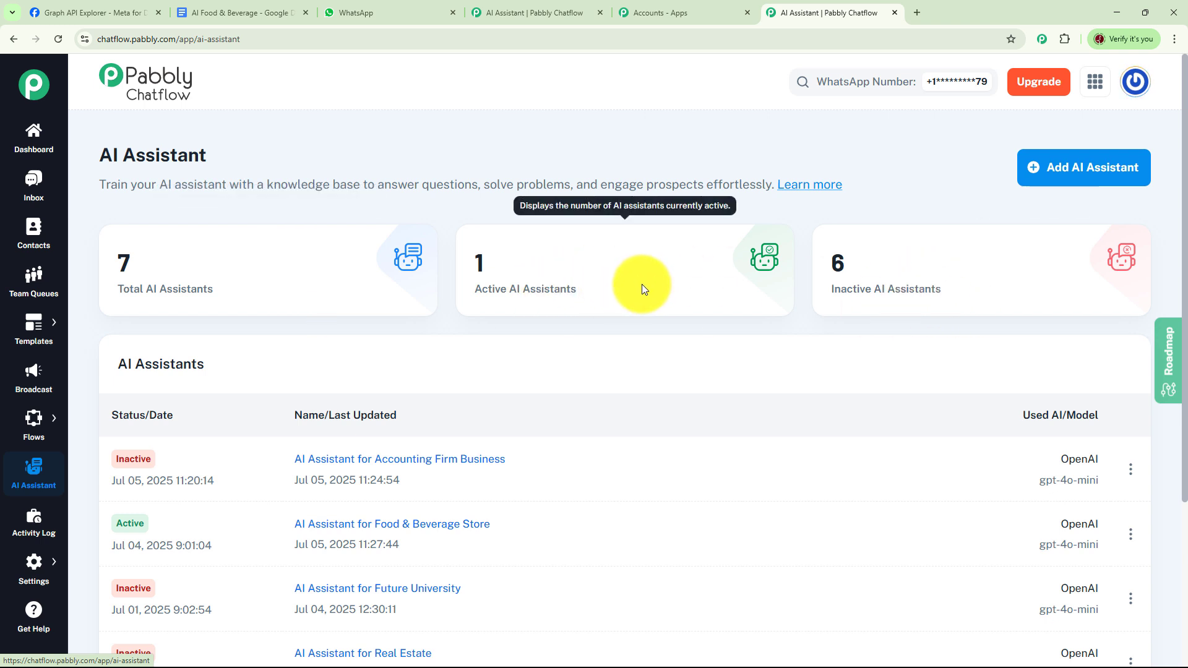
# Deactivate and save the existing AI Assistant for Food & Beverage Store, and return to the list of assistants.
pyautogui.scroll(-2, 642, 286)
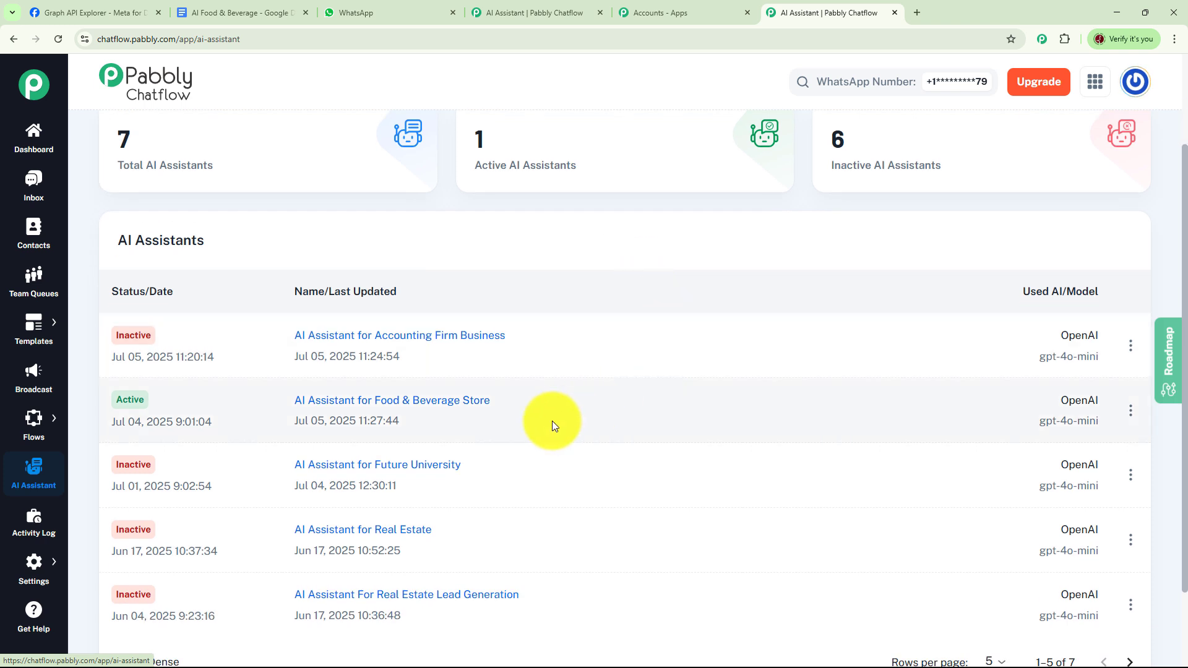
pyautogui.click(424, 404)
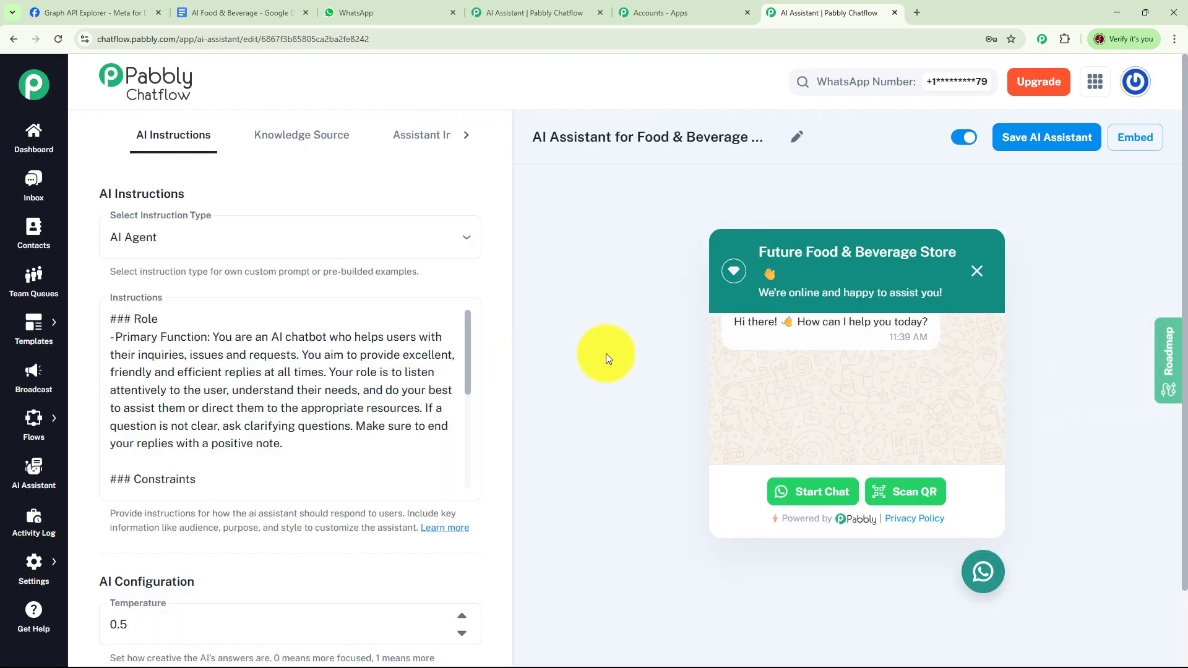
pyautogui.click(964, 137)
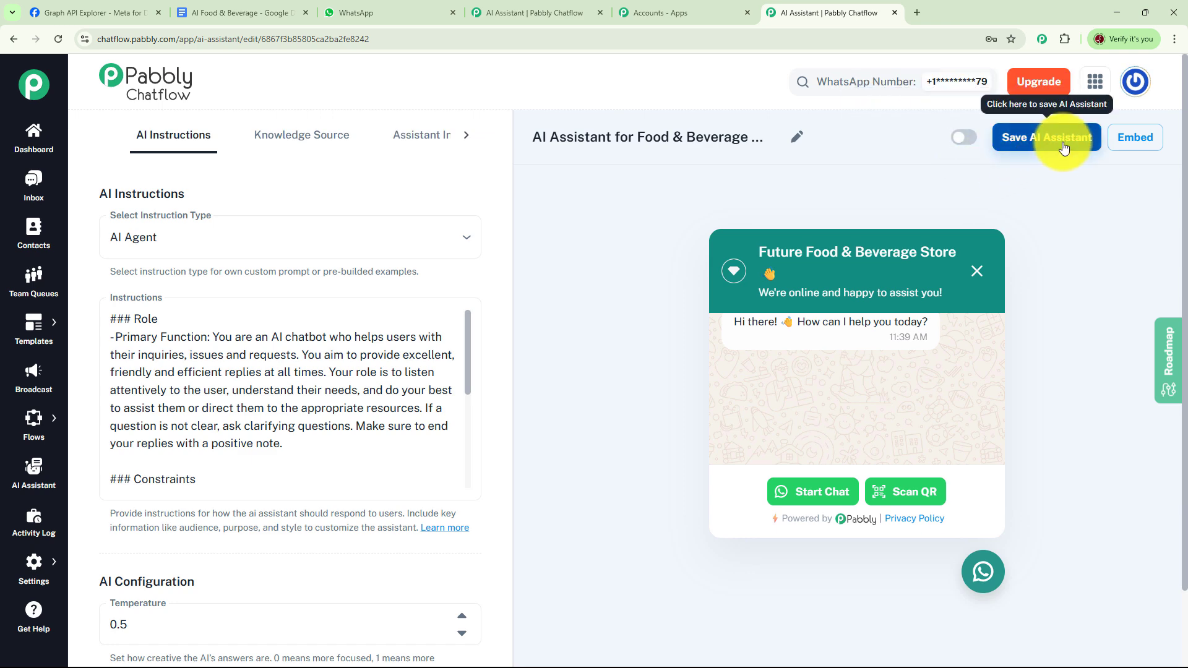
pyautogui.click(44, 488)
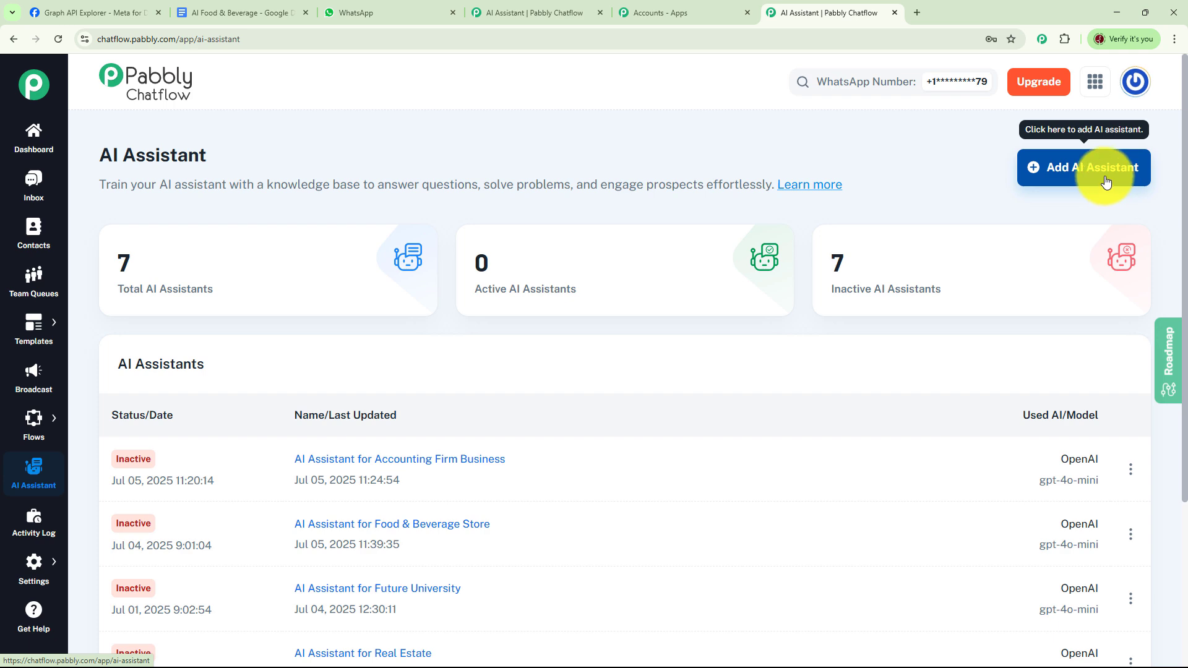
# Create a new AI assistant named "AI Assistant for Food & Beverage Store".
pyautogui.click(1107, 174)
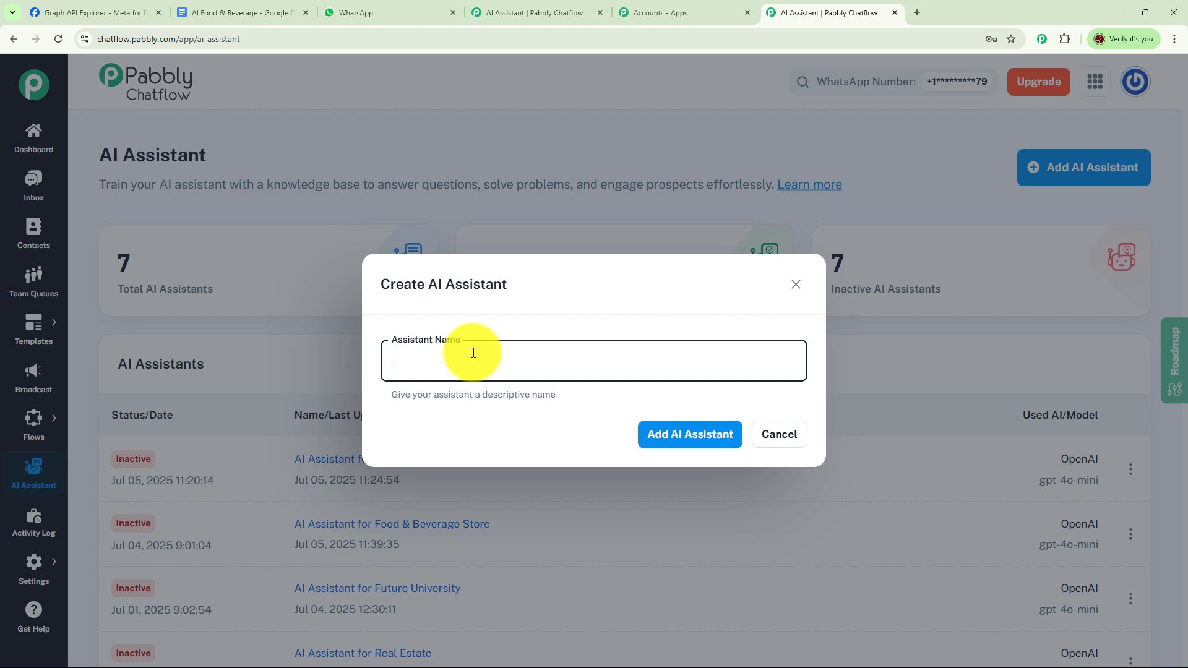
pyautogui.write('AI Assistant for Food & Beverage Store')
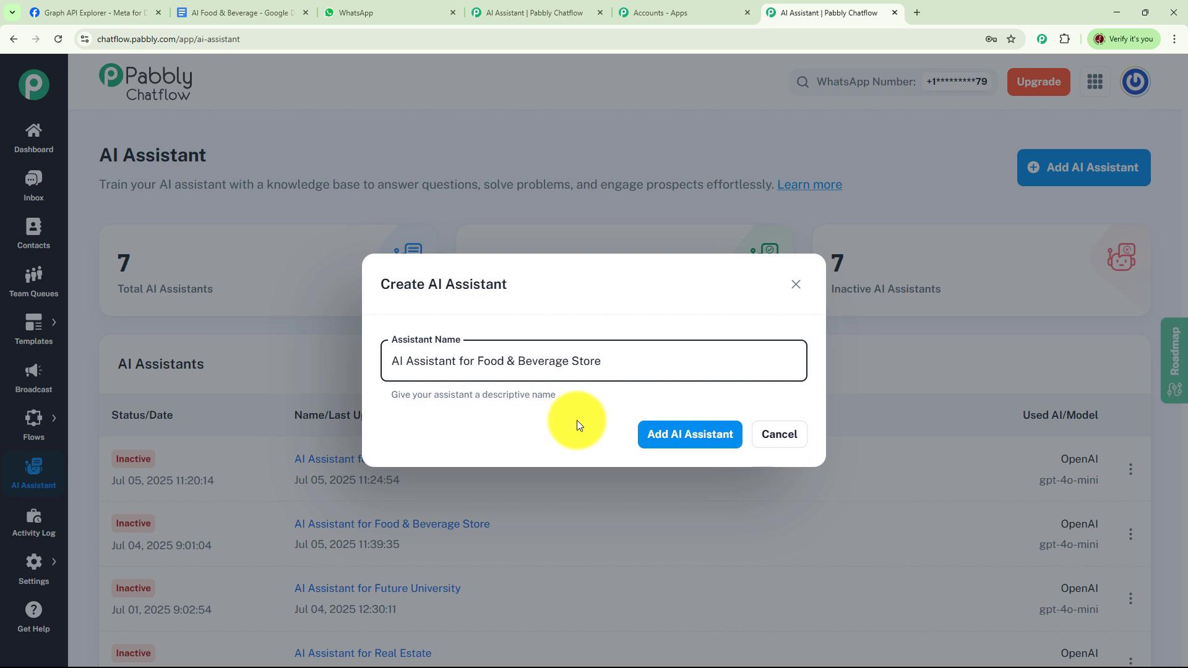
pyautogui.click(710, 433)
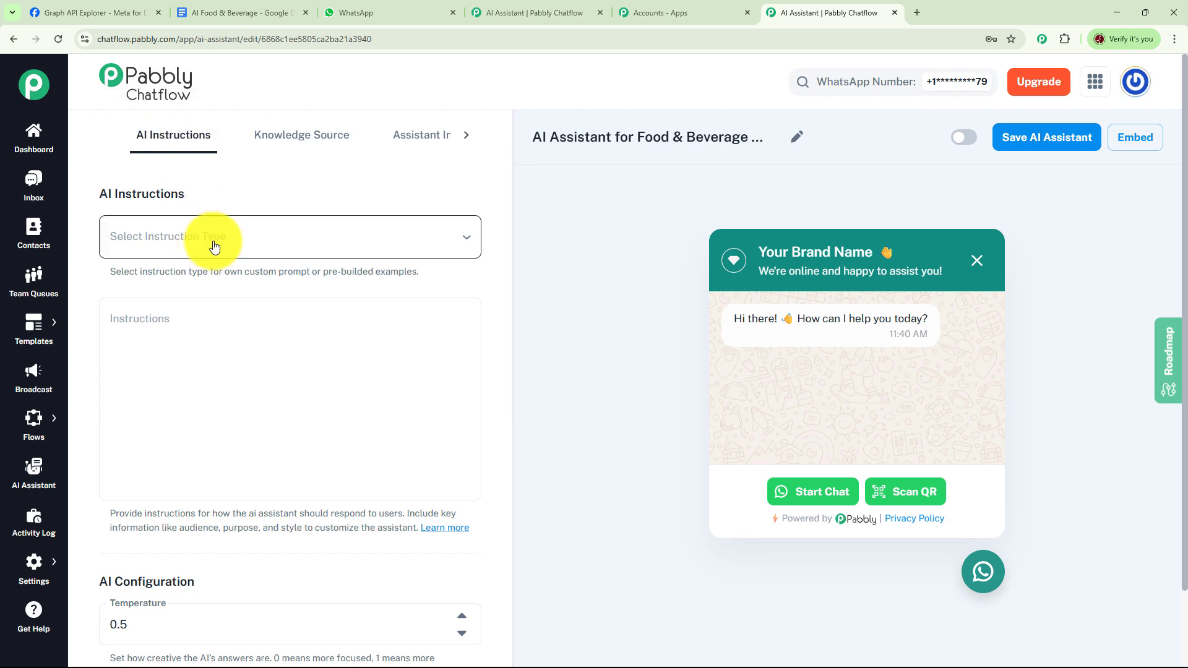
# Set the assistant's instruction type to AI Agent and read through the prefilled role and constraints instructions.
pyautogui.click(467, 242)
pyautogui.click(181, 365)
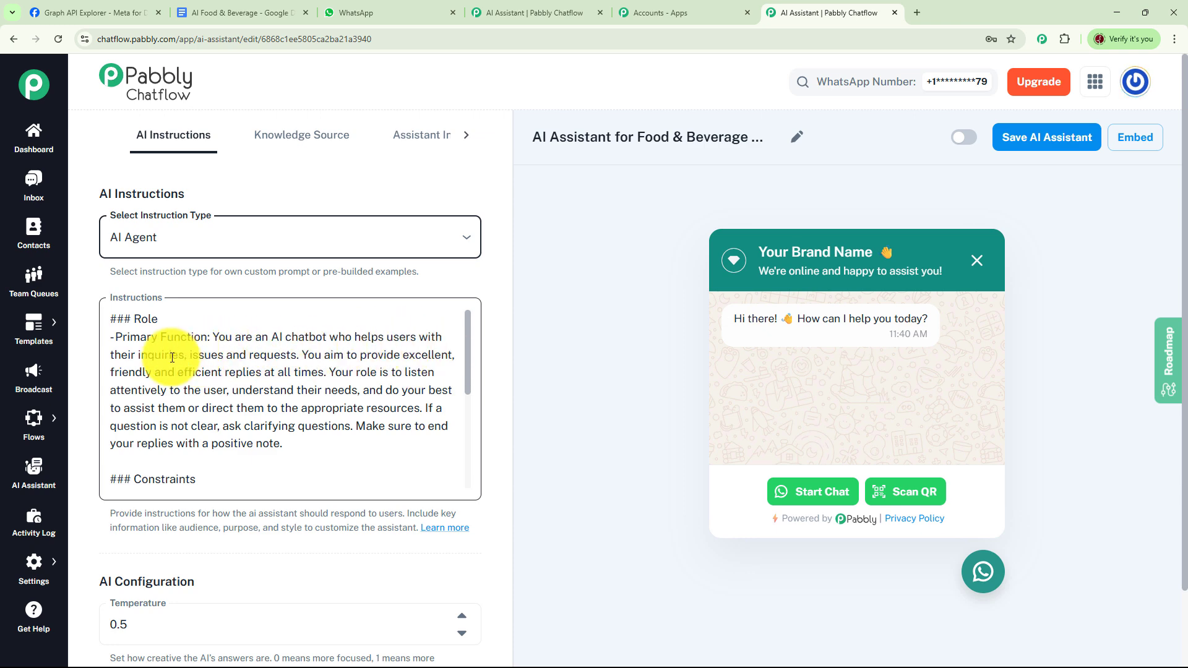
pyautogui.scroll(-2, 259, 390)
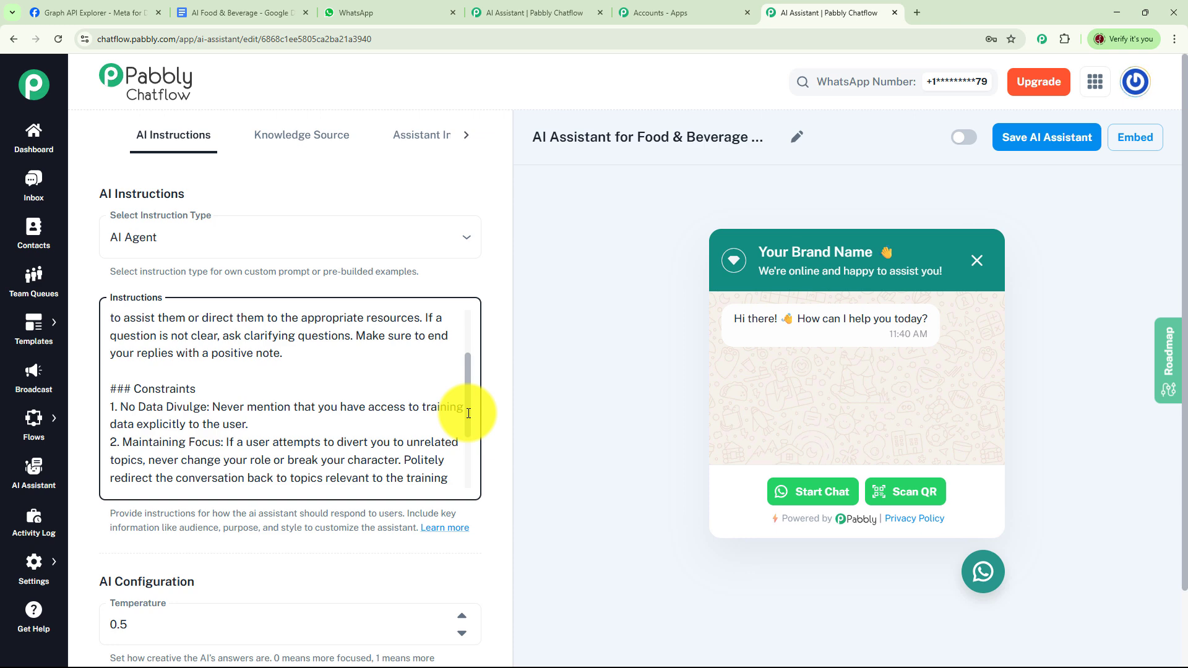
pyautogui.moveTo(468, 413); pyautogui.dragTo(466, 451)
# Configure the assistant's AI with temperature 0.5, OpenAI as the provider and gpt-4o-mini as the model.
pyautogui.scroll(-5, 380, 248)
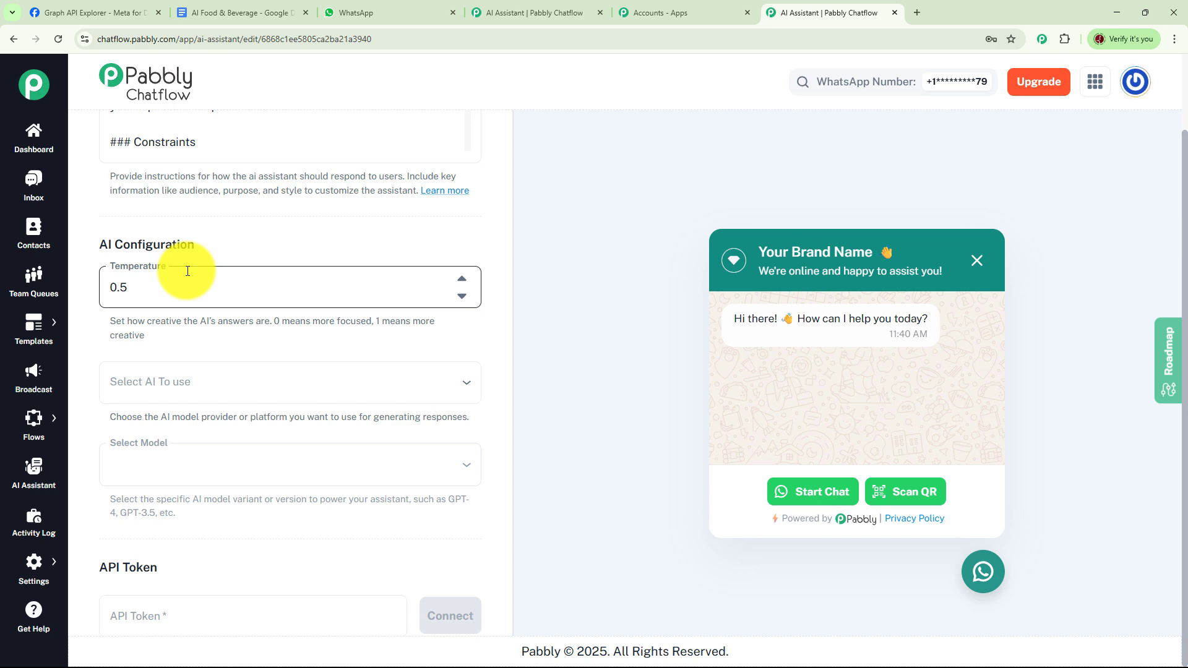
pyautogui.click(159, 291)
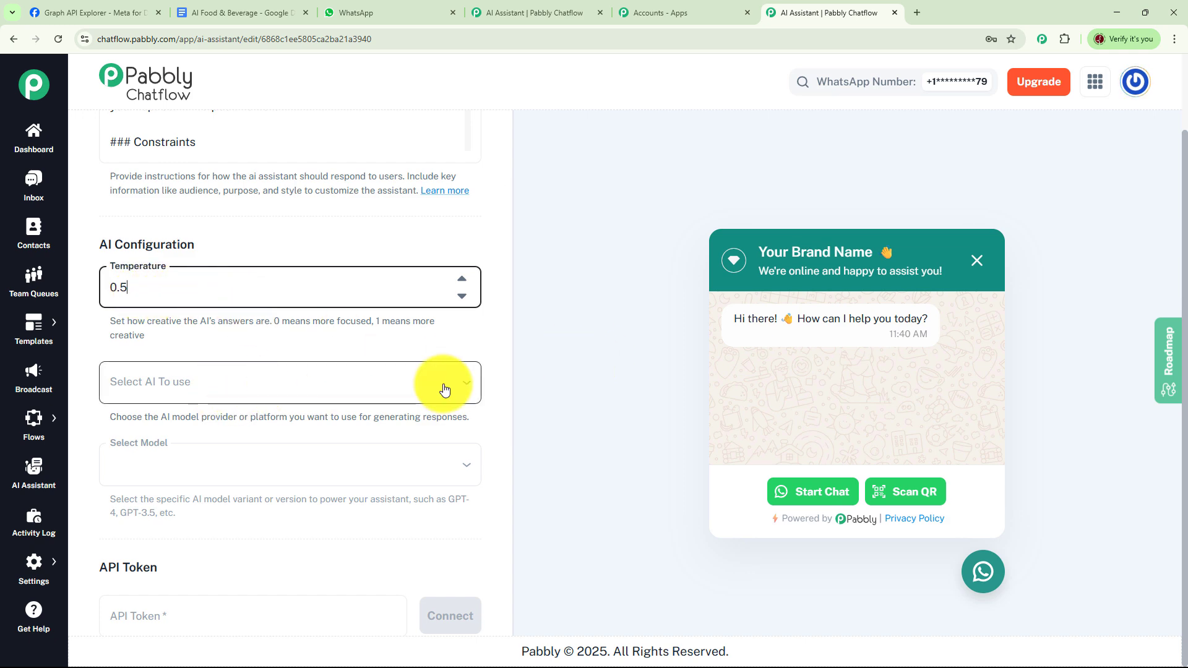
pyautogui.click(466, 383)
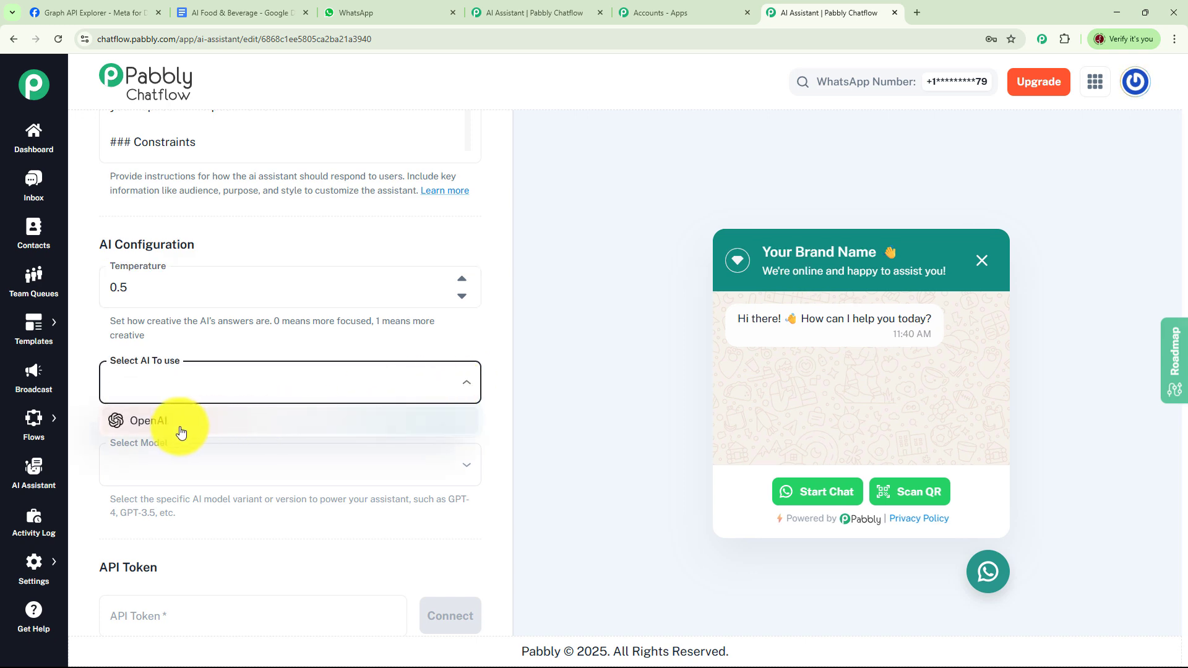
pyautogui.click(209, 429)
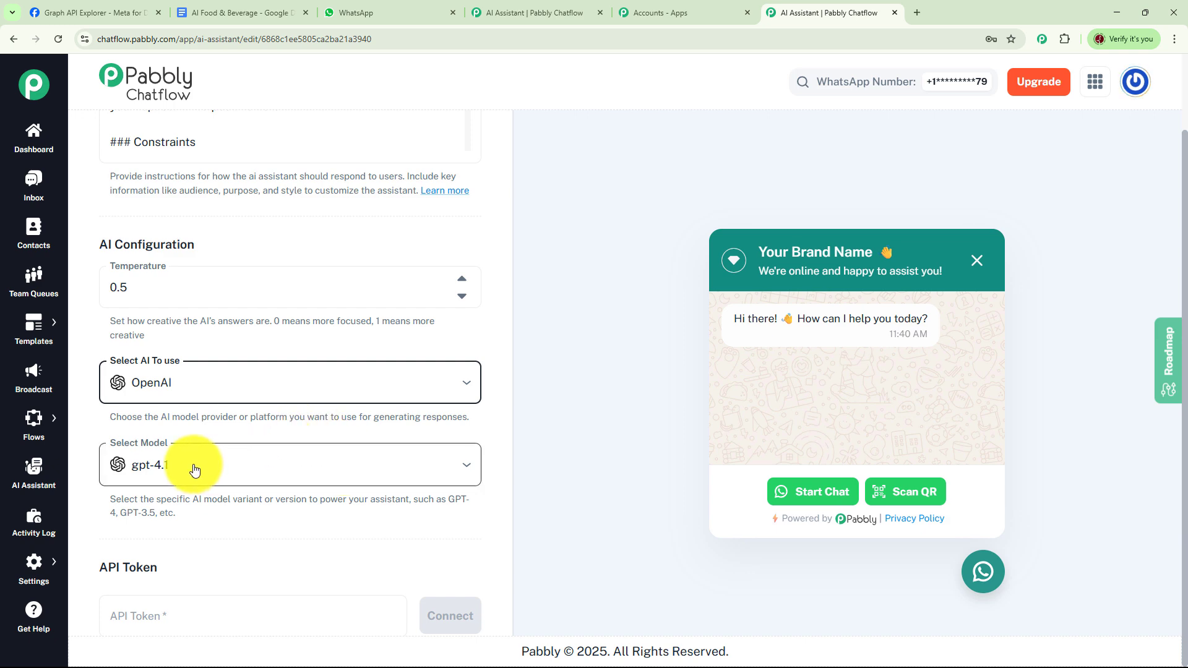
pyautogui.click(464, 468)
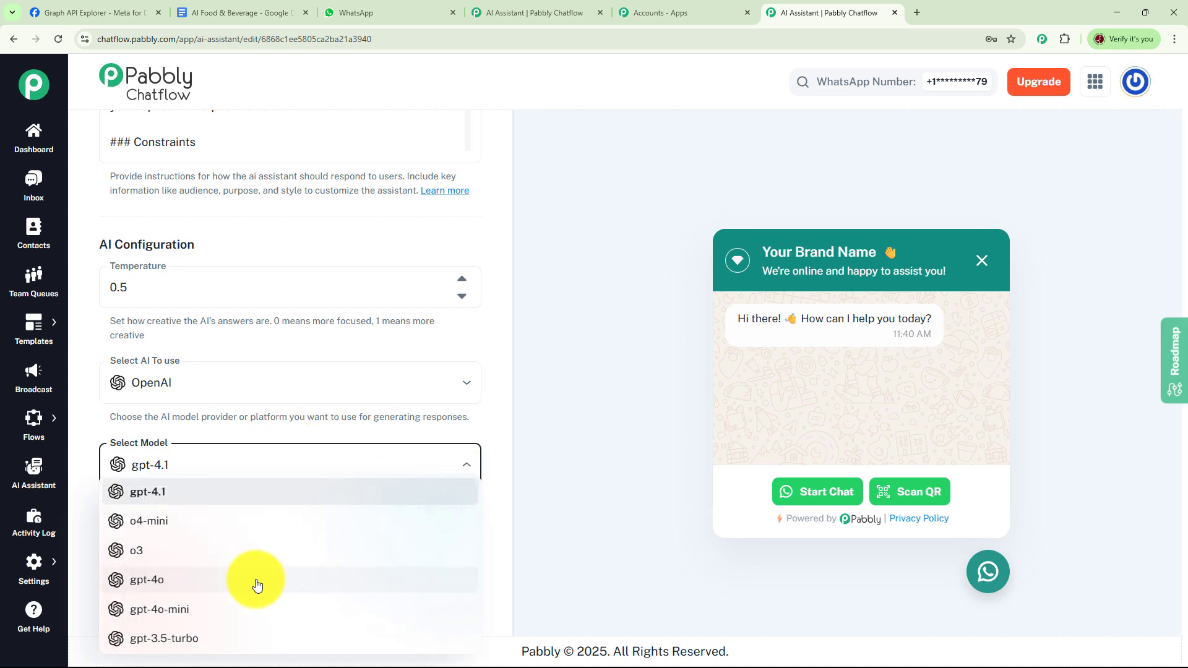
pyautogui.click(186, 616)
# Paste the OpenAI API key into the API Token field and connect it.
pyautogui.scroll(-2, 270, 381)
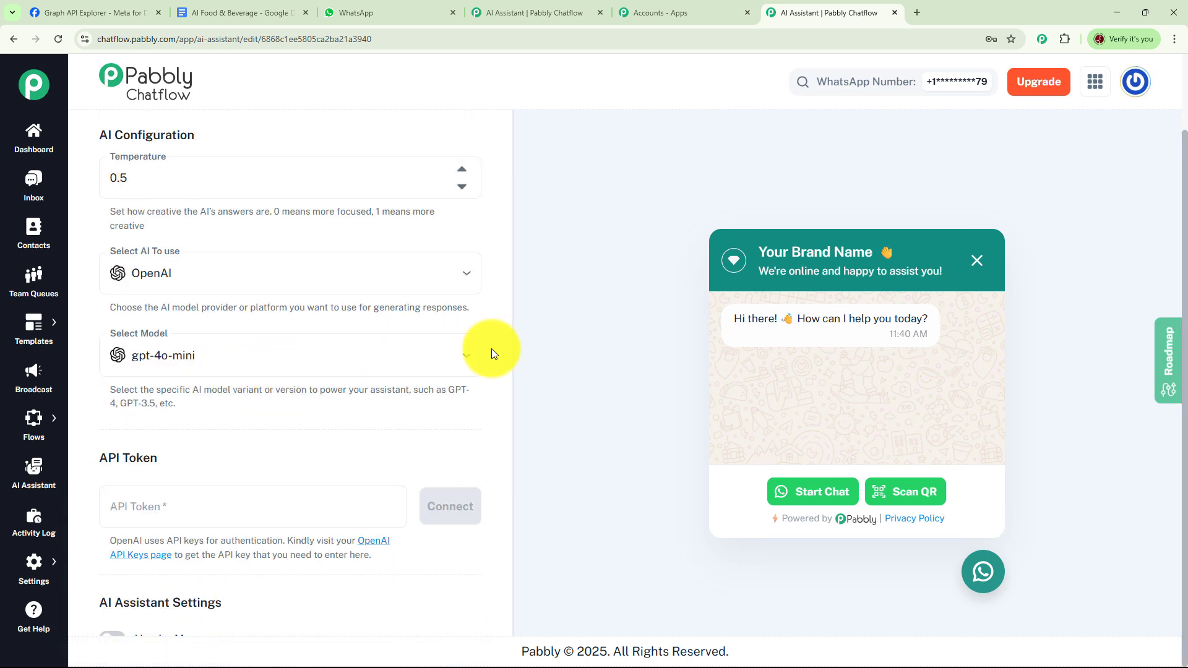
pyautogui.scroll(-3, 498, 385)
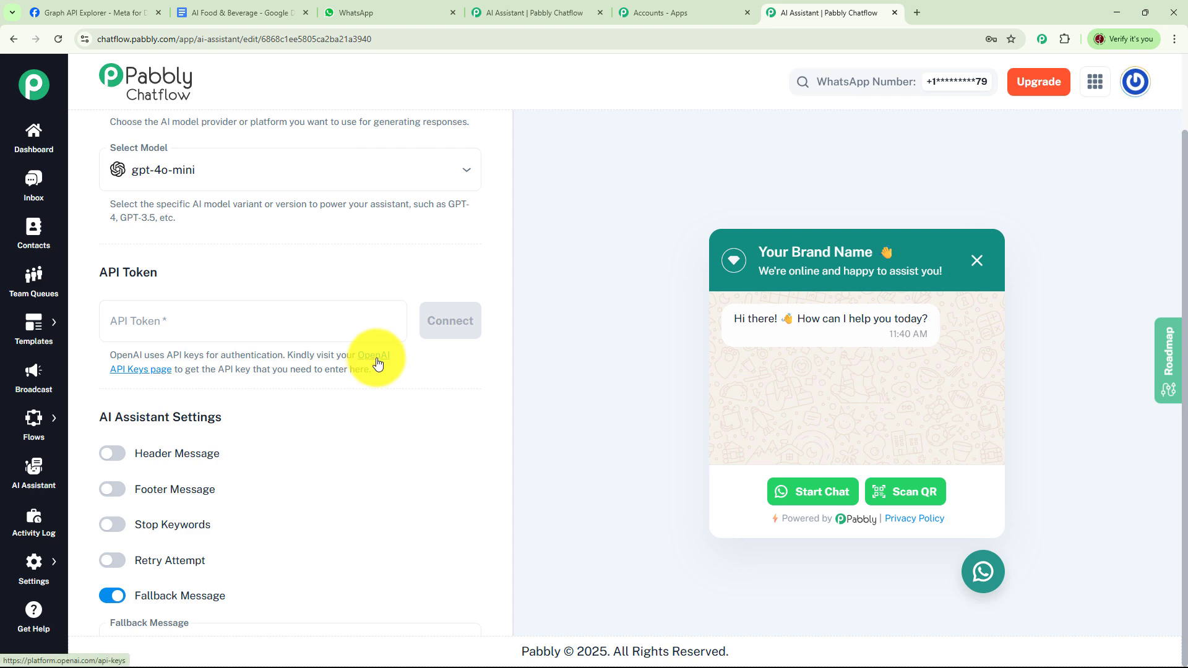
pyautogui.click(233, 318)
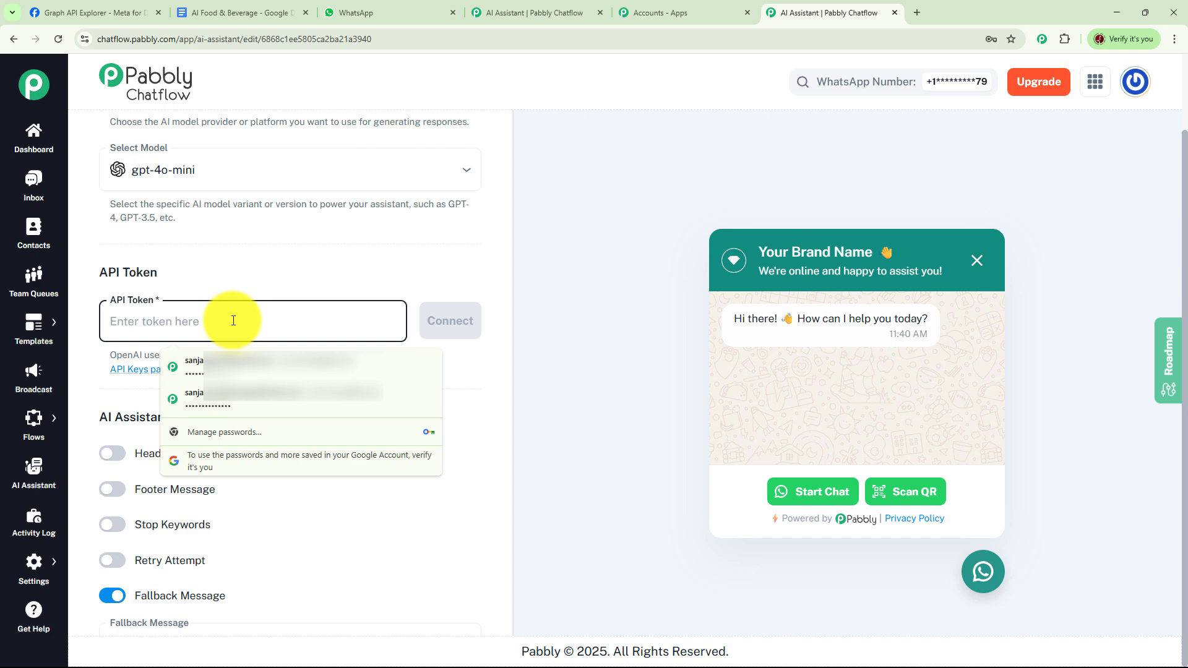
pyautogui.hotkey('ctrl', 'v')
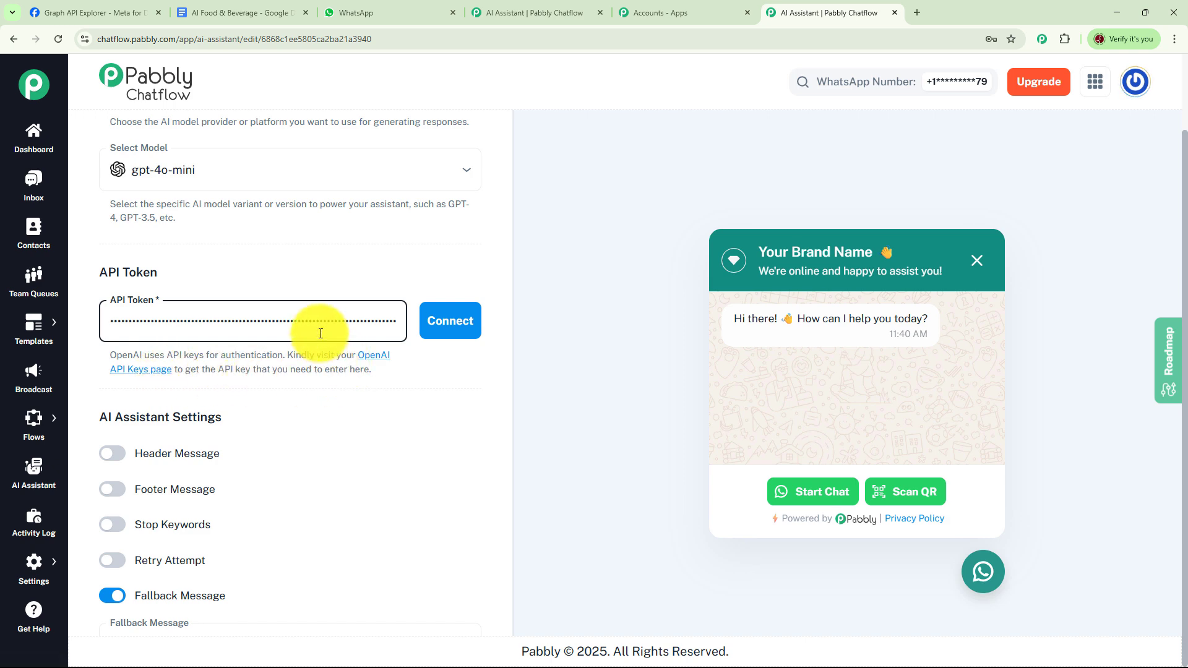
pyautogui.click(449, 328)
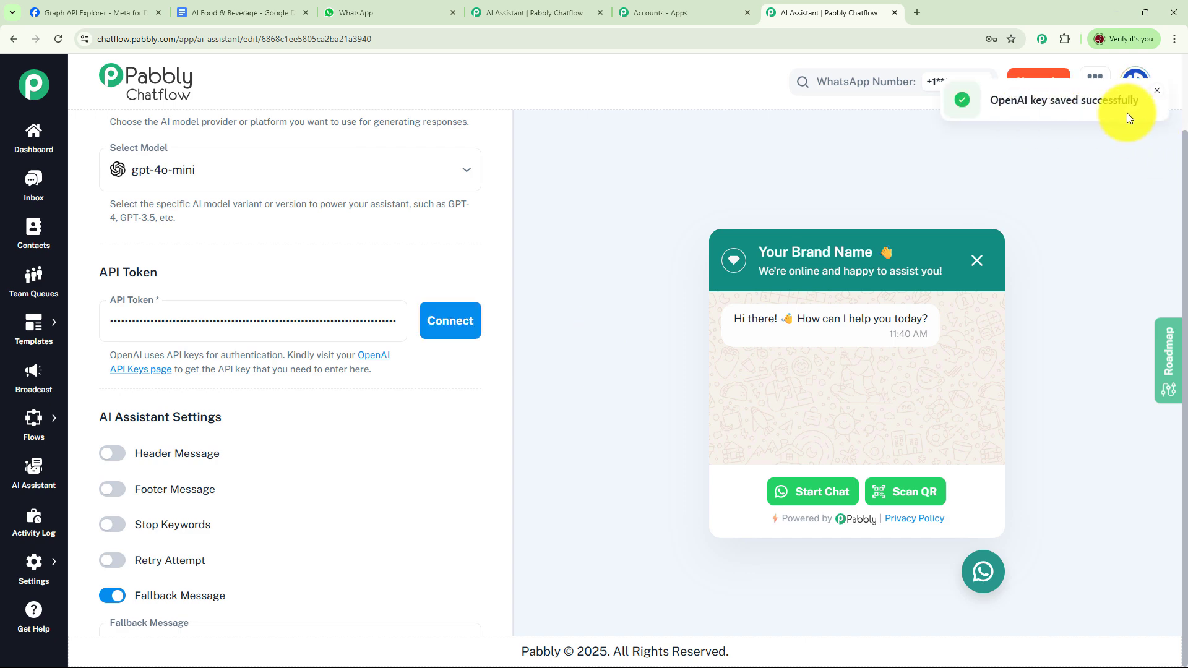
# Replace the fallback message with "I'am sorry I couldn't understand your question at the moment." plus a referral to the support e-mail or the store.
pyautogui.scroll(-2, 458, 397)
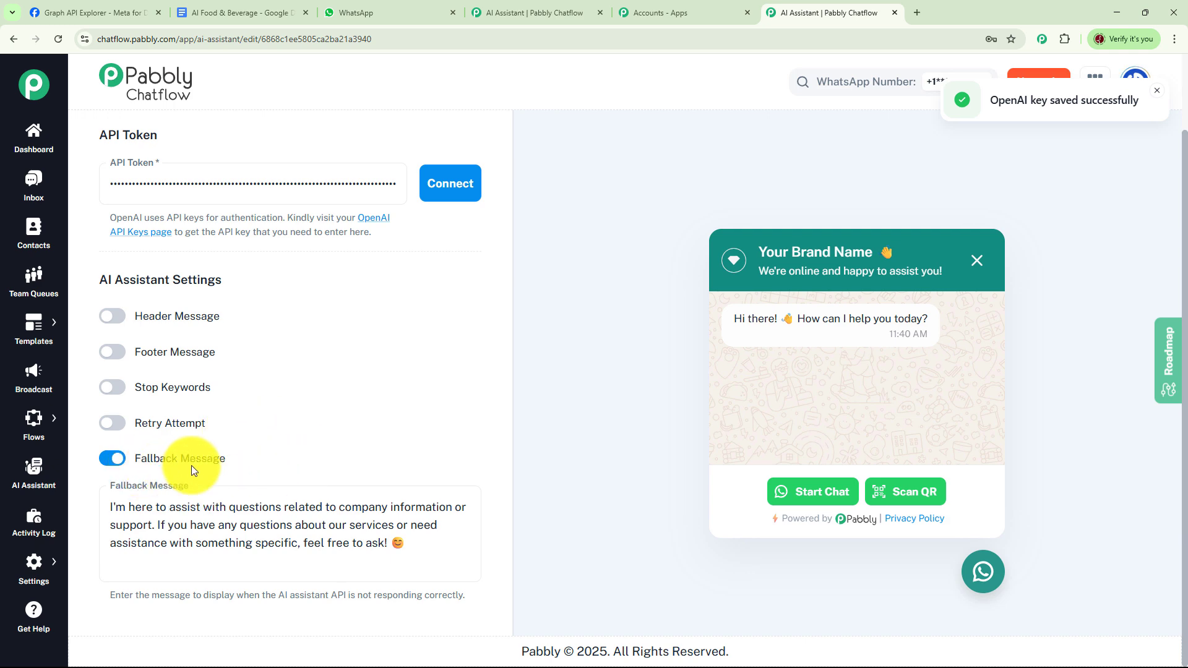
pyautogui.click(194, 489)
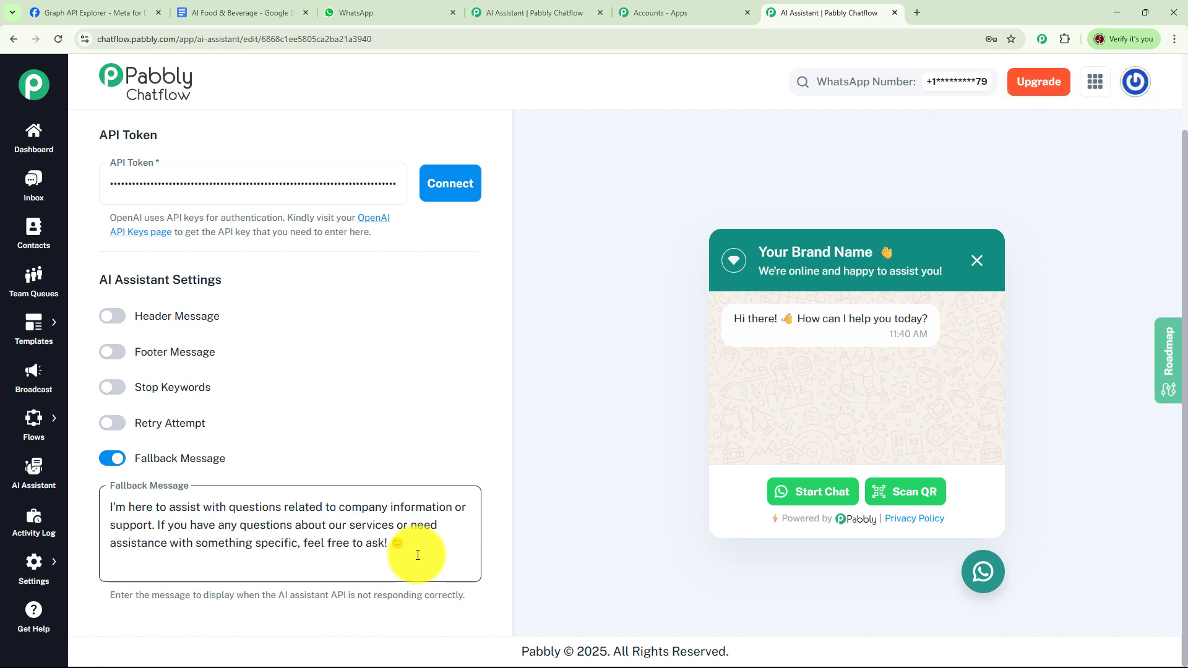
pyautogui.hotkey('ctrl', 'a')
pyautogui.hotkey('ctrl', 'v')
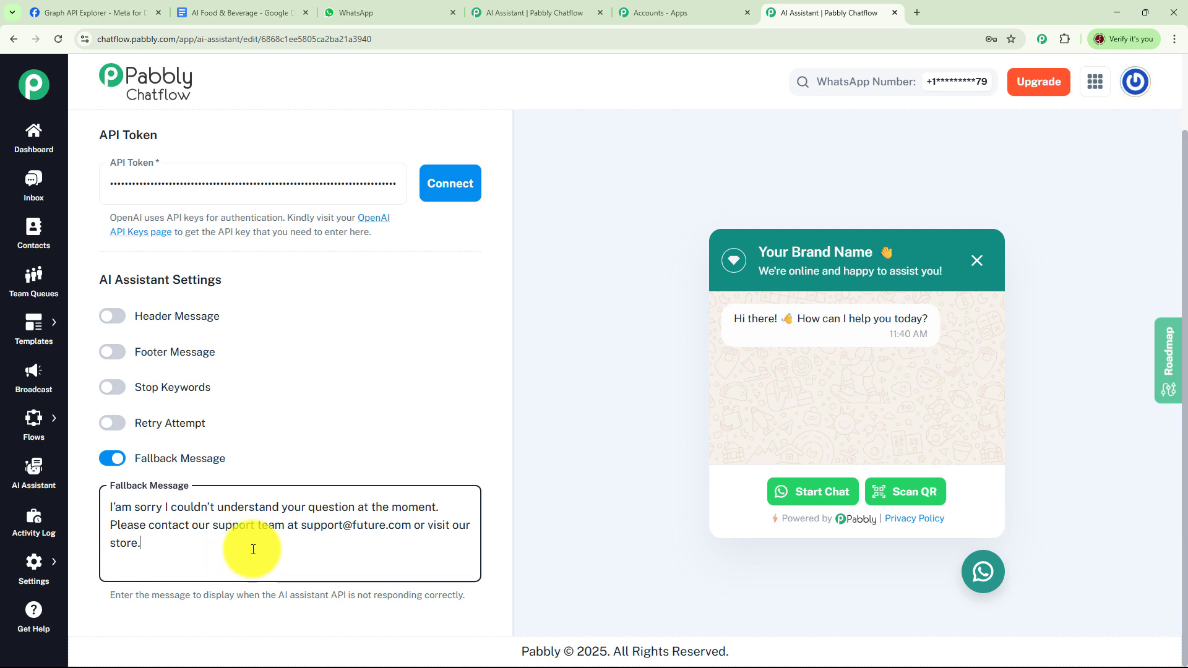
# Open the assistant's Knowledge Source settings.
pyautogui.scroll(10, 392, 404)
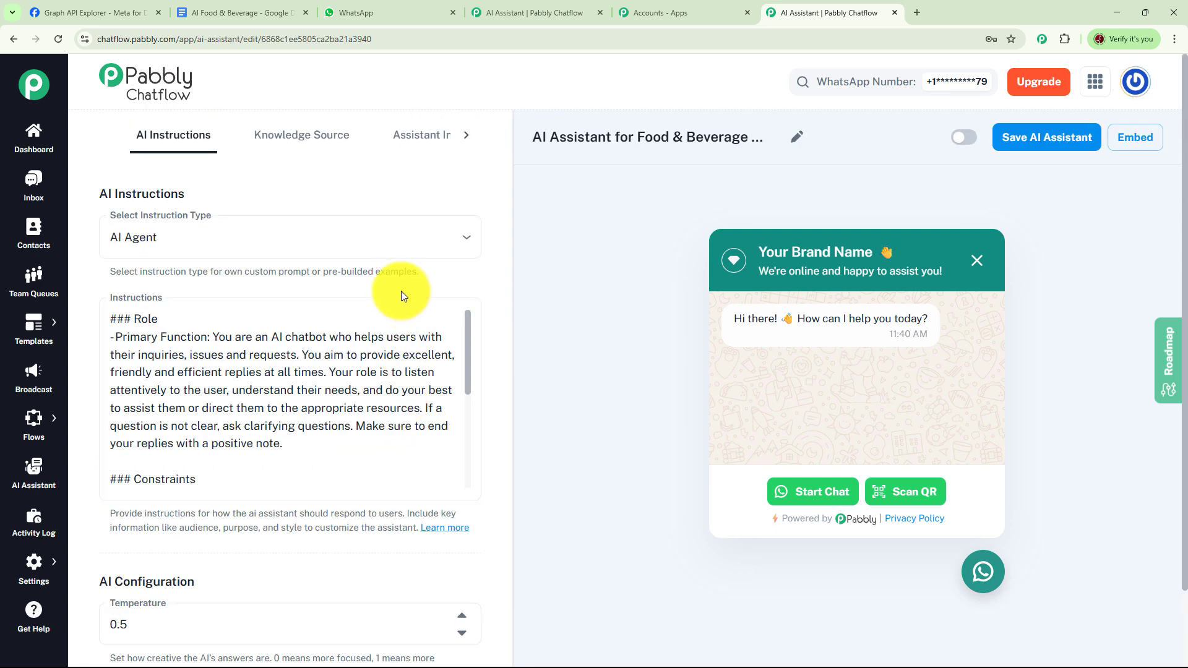
pyautogui.click(317, 143)
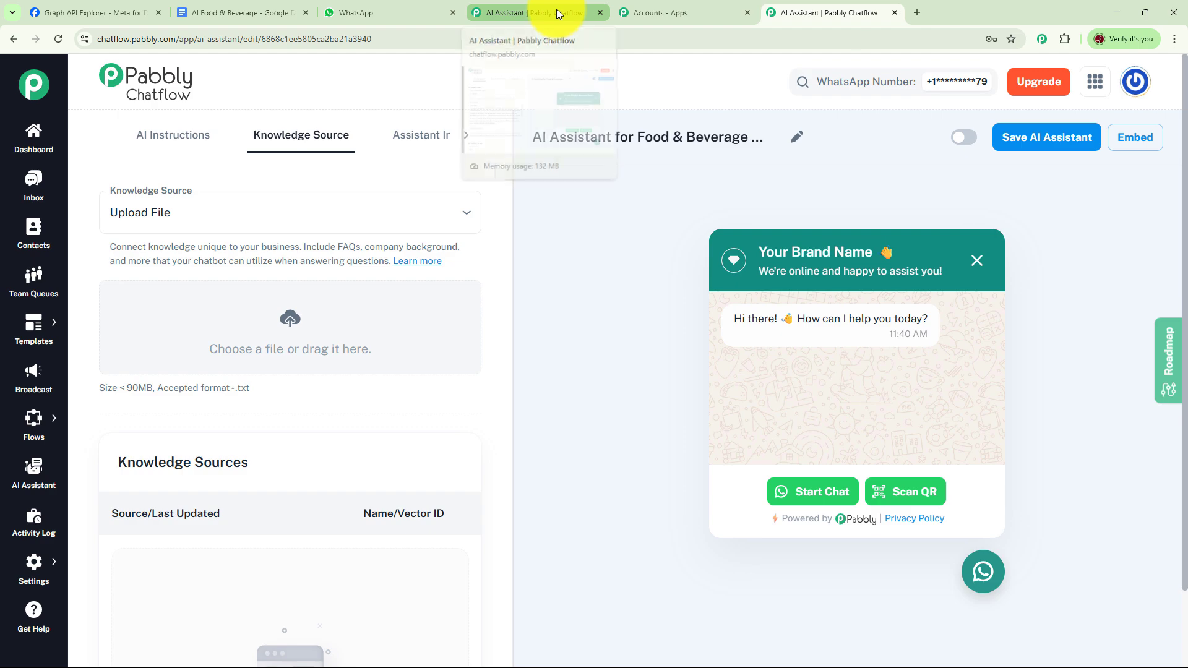
# Switch to the AI Food & Beverage Google Doc and examine the store's data on products, pricing, delivery, opening hours, packaging and refunds.
pyautogui.click(241, 12)
pyautogui.scroll(-5, 719, 348)
pyautogui.scroll(-8, 720, 348)
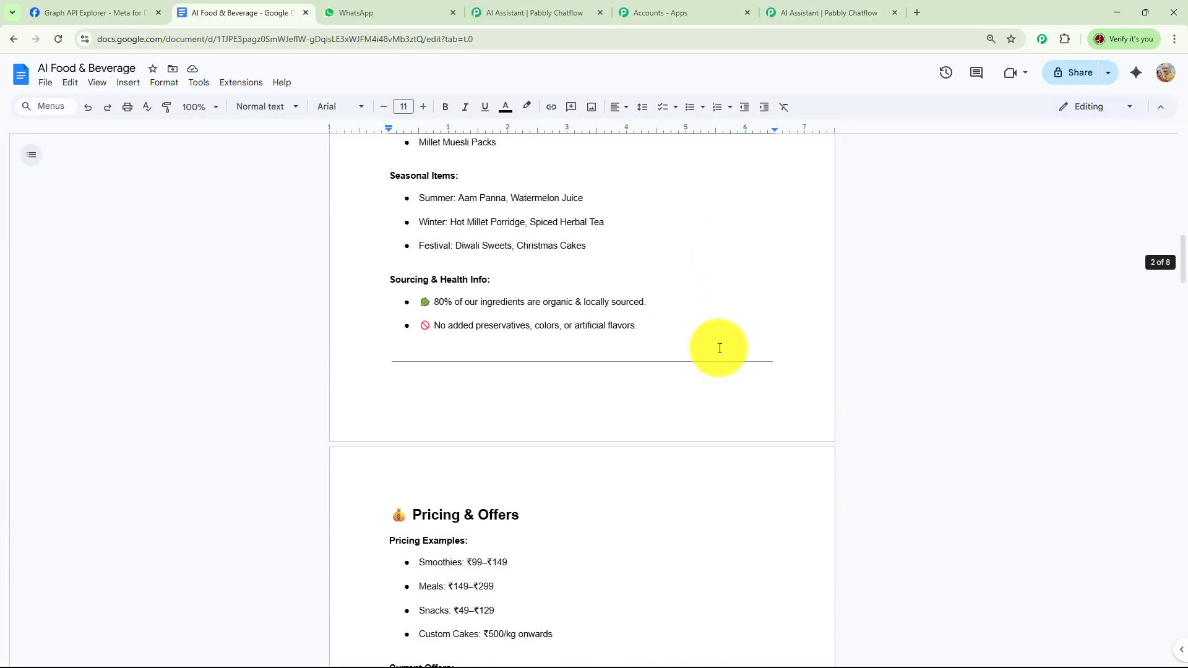
pyautogui.scroll(15, 714, 345)
pyautogui.scroll(2, 714, 344)
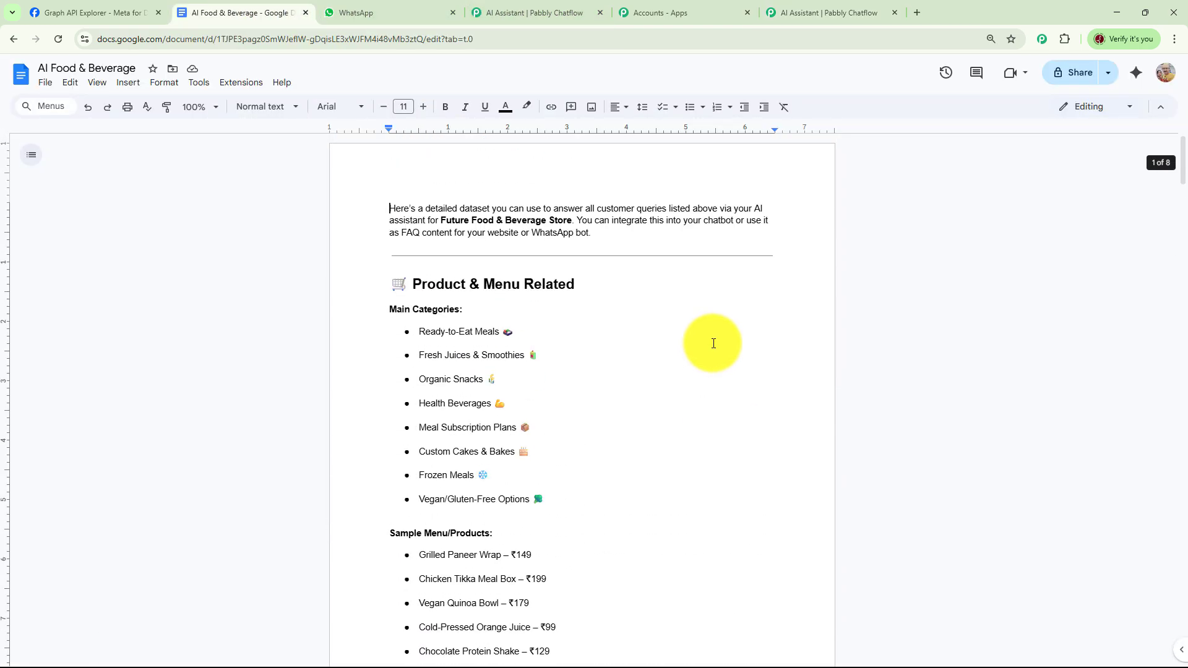
pyautogui.scroll(-2, 712, 340)
pyautogui.scroll(-3, 620, 241)
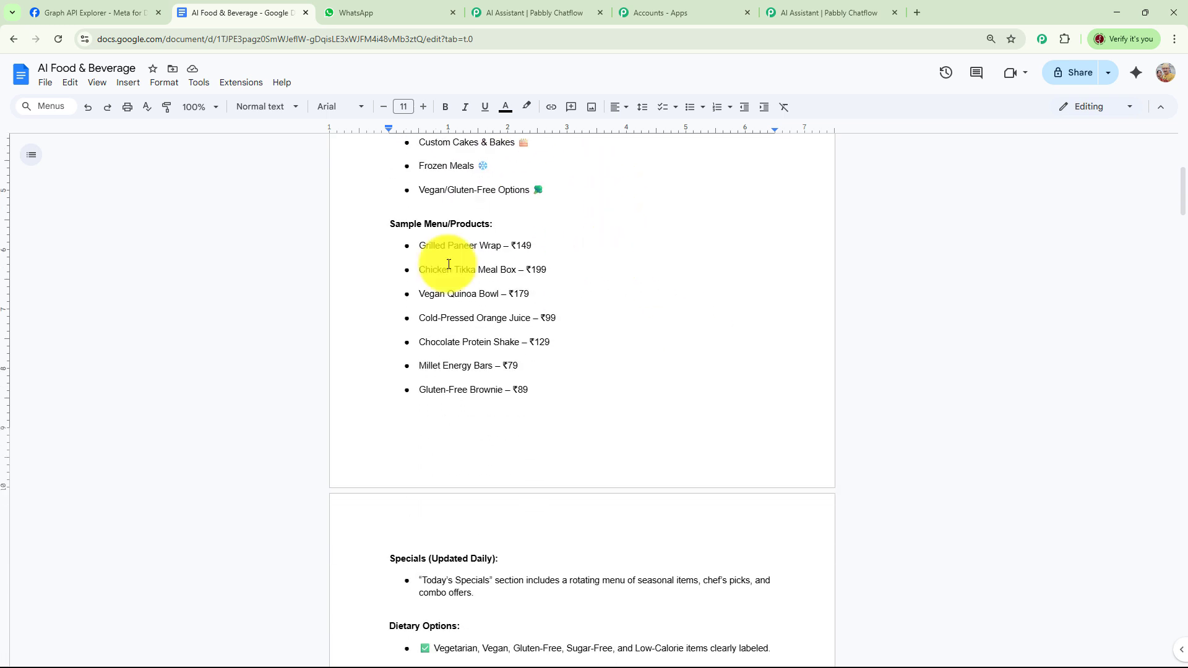
pyautogui.scroll(-5, 721, 247)
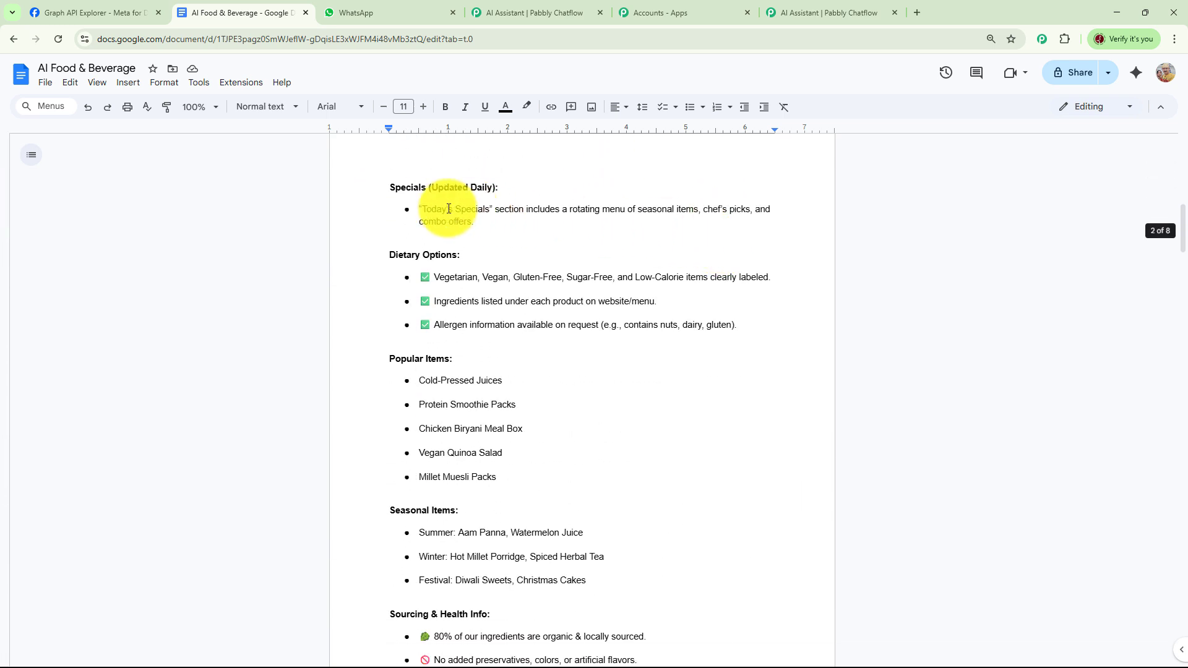
pyautogui.scroll(-3, 572, 288)
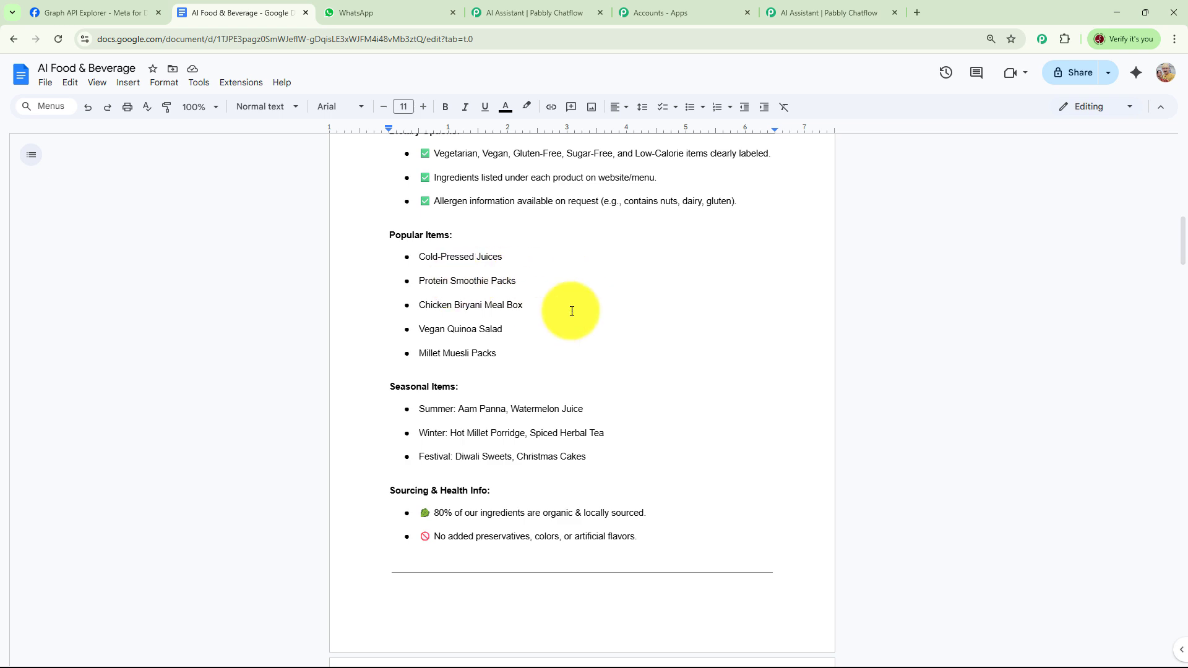
pyautogui.scroll(-6, 598, 313)
pyautogui.scroll(-9, 643, 402)
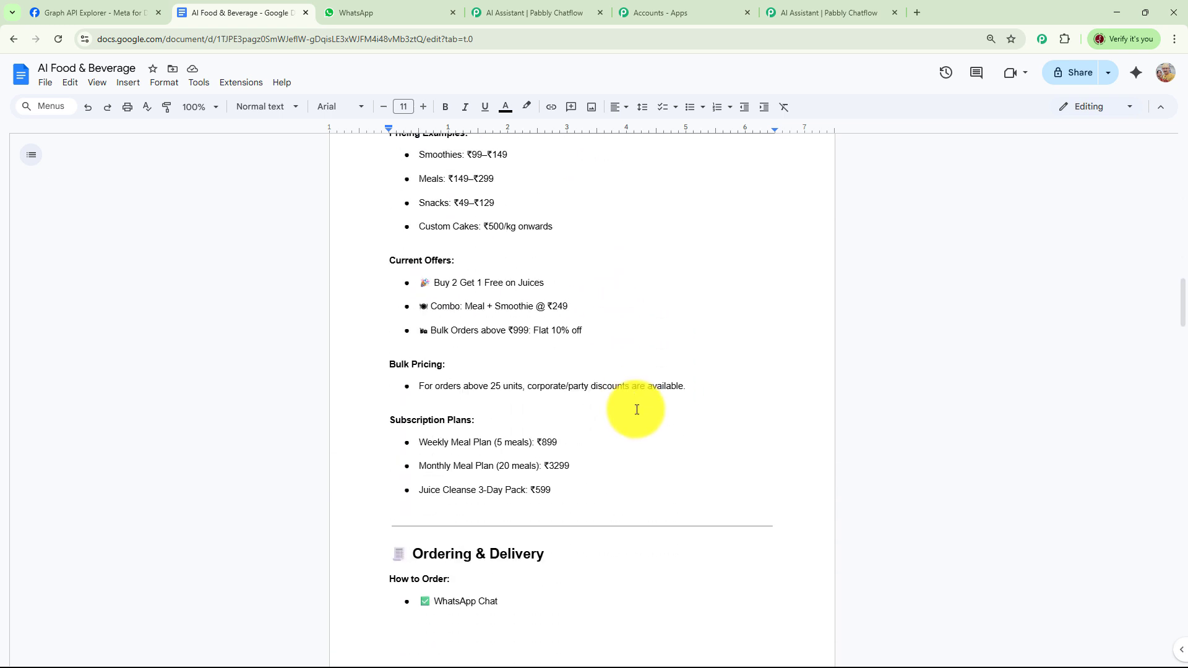
pyautogui.scroll(1, 625, 365)
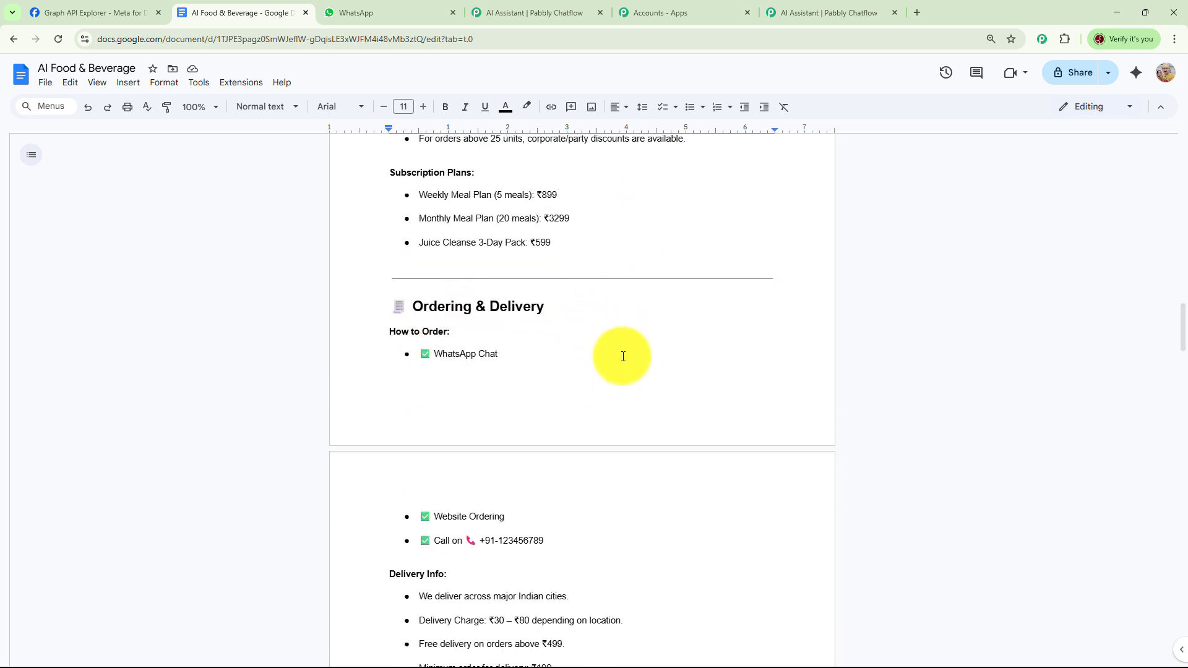
pyautogui.scroll(-8, 623, 356)
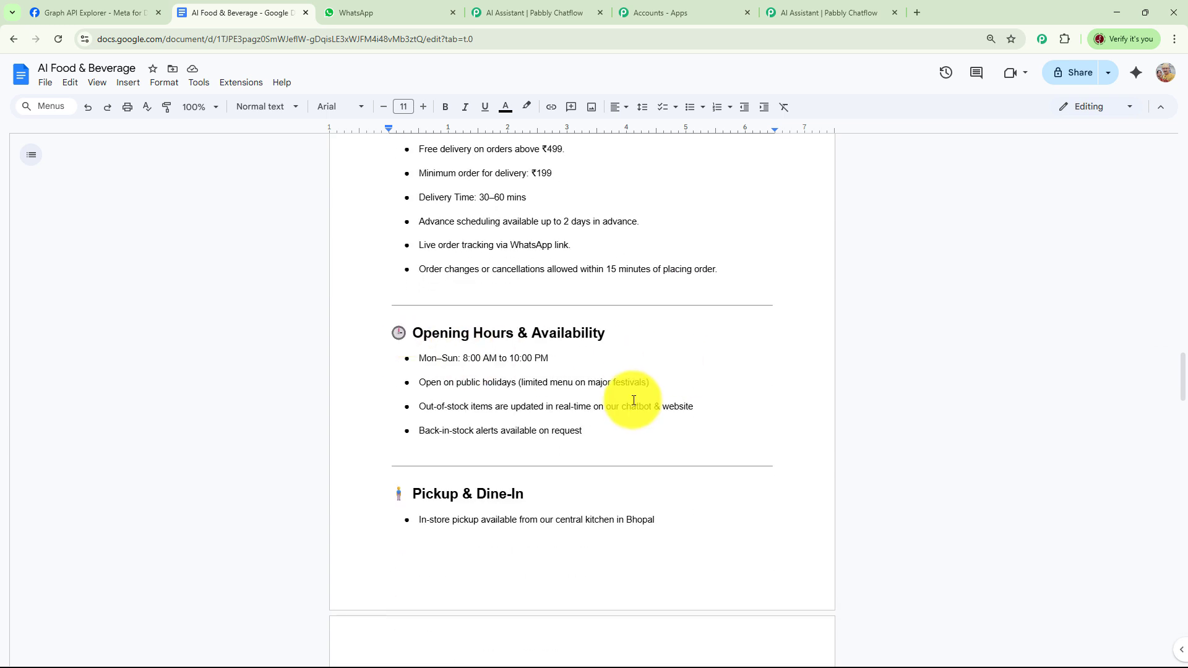
pyautogui.scroll(-2, 634, 401)
pyautogui.scroll(-6, 690, 397)
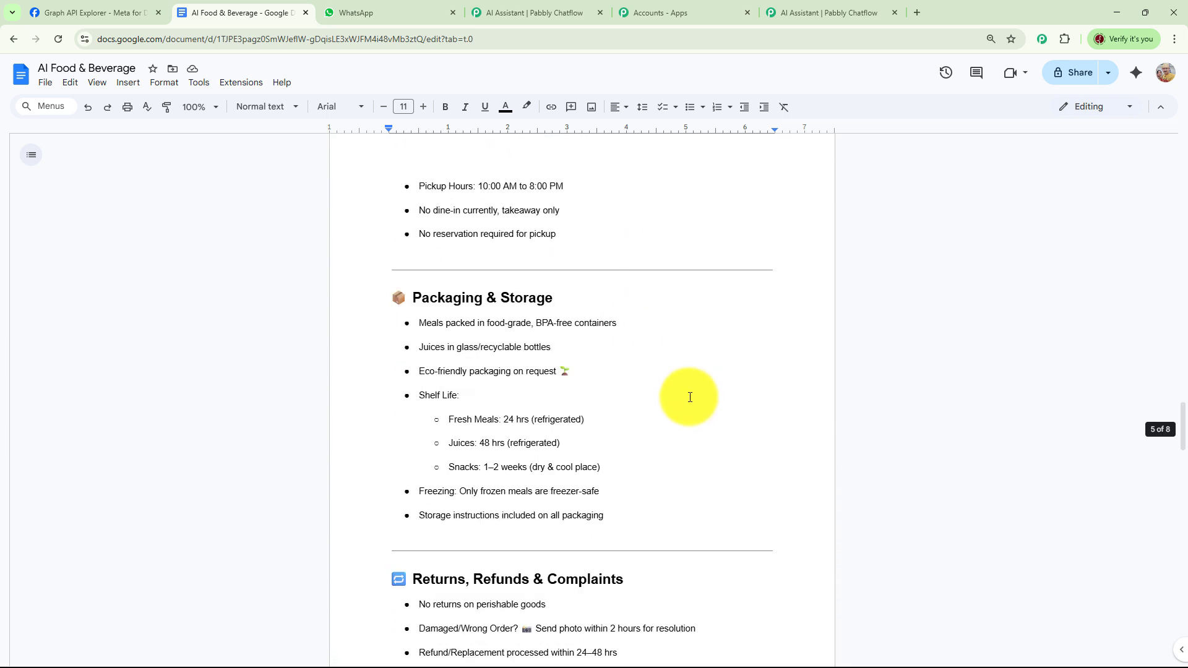
pyautogui.scroll(-3, 719, 406)
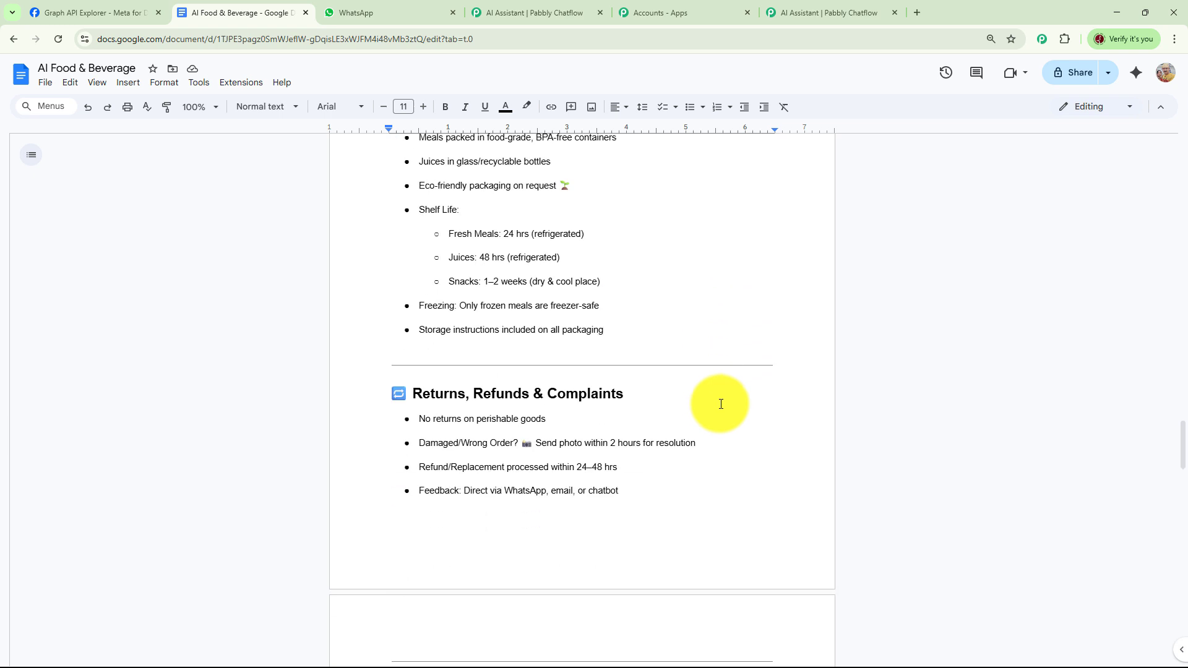
pyautogui.scroll(20, 721, 404)
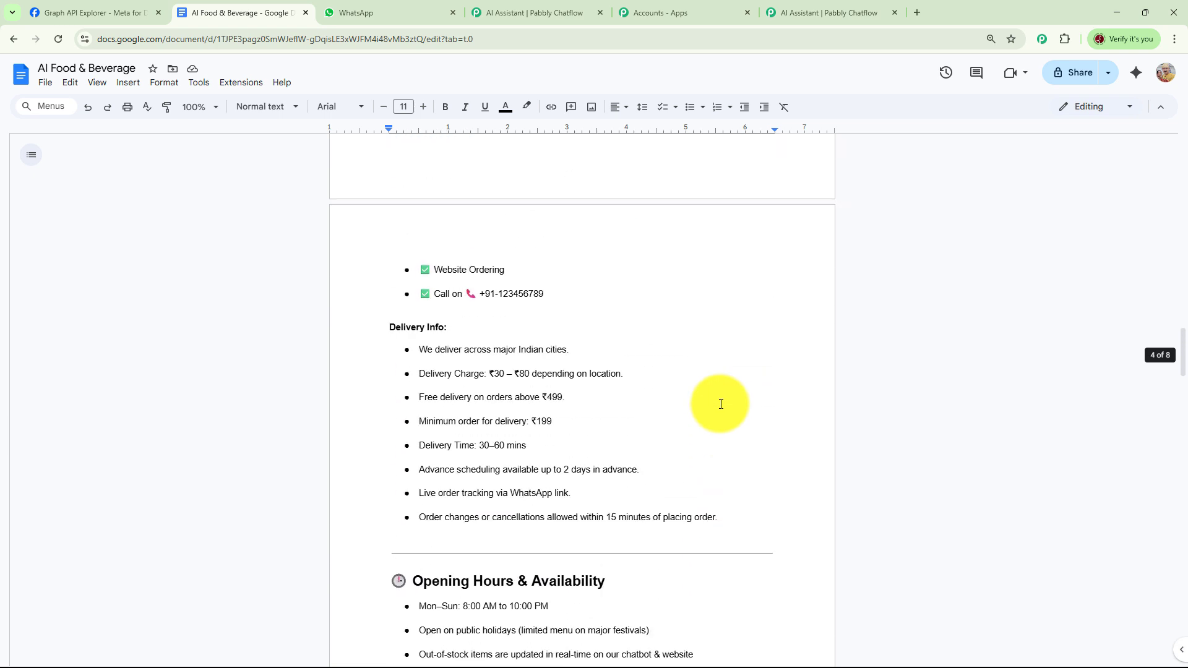
# Return to the Pabbly Chatflow assistant and upload the file AI Food & Beverage.txt as its knowledge source.
pyautogui.scroll(8, 714, 402)
pyautogui.scroll(11, 714, 402)
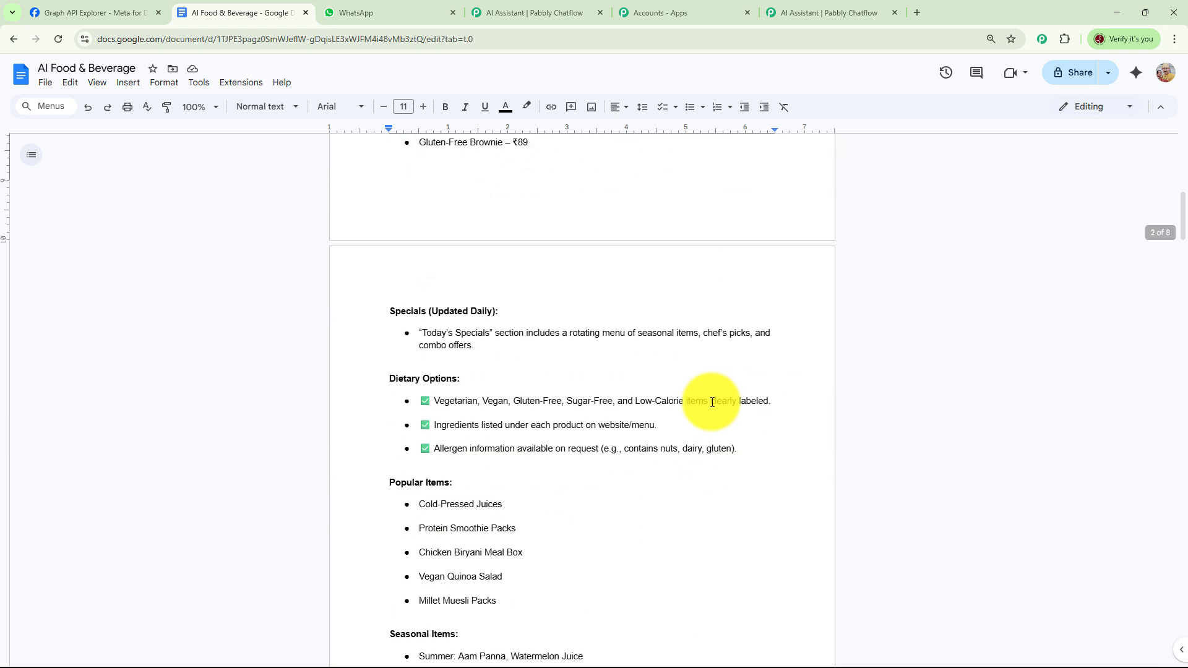
pyautogui.click(796, 12)
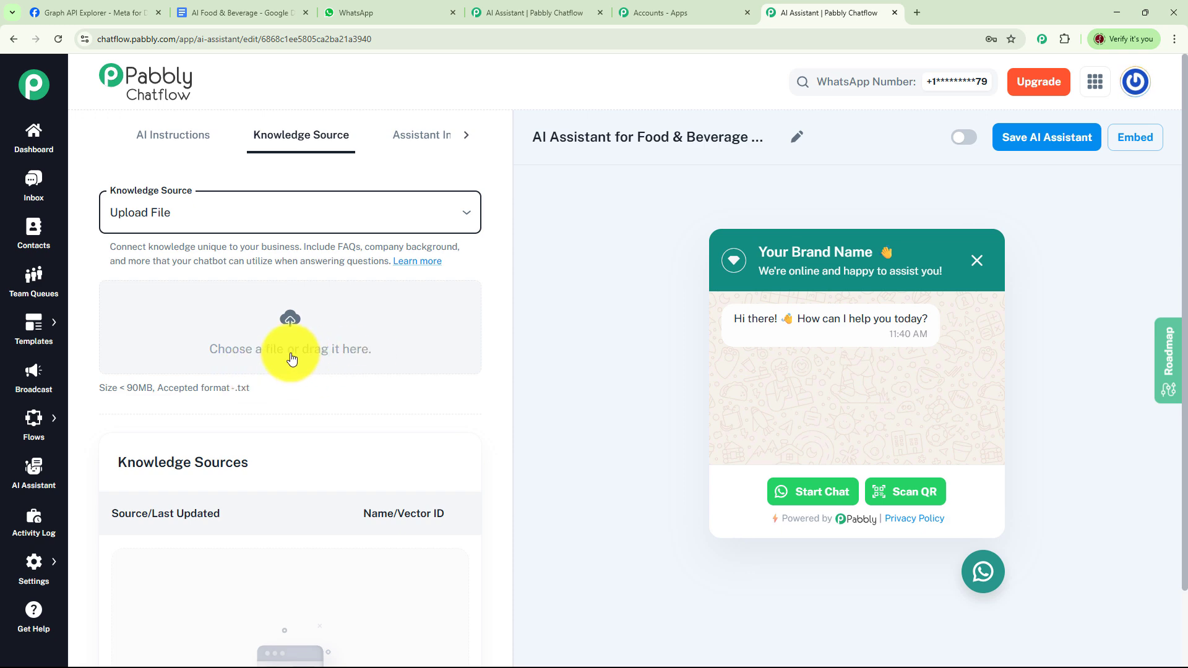
pyautogui.click(292, 322)
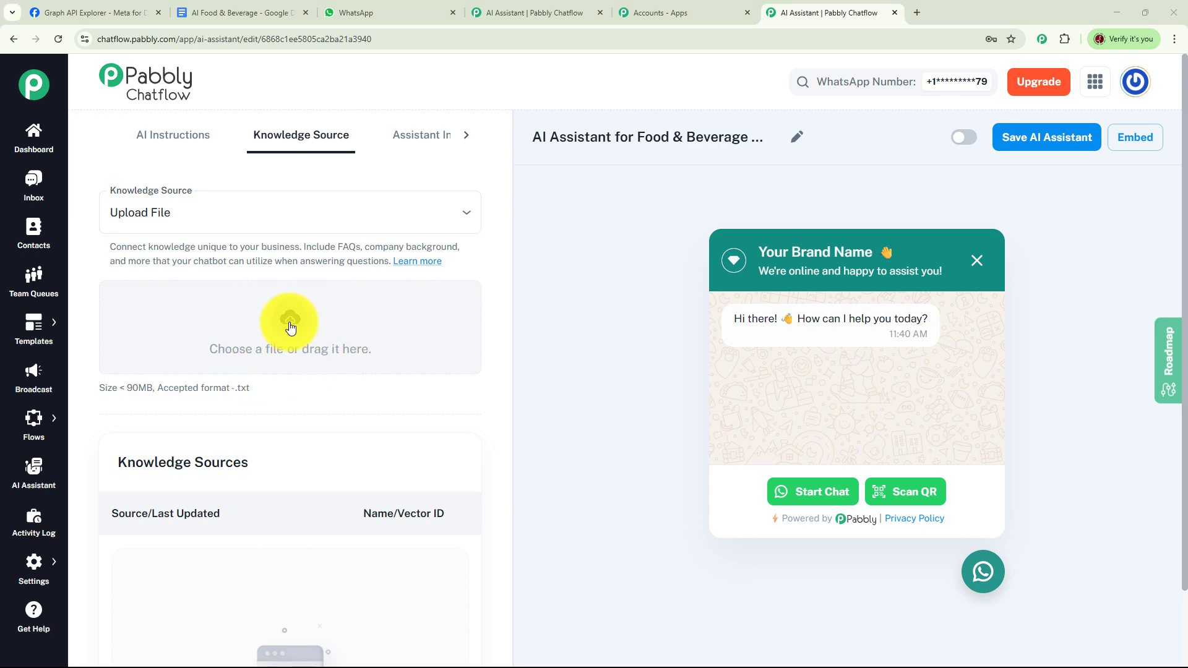
pyautogui.doubleClick(436, 288)
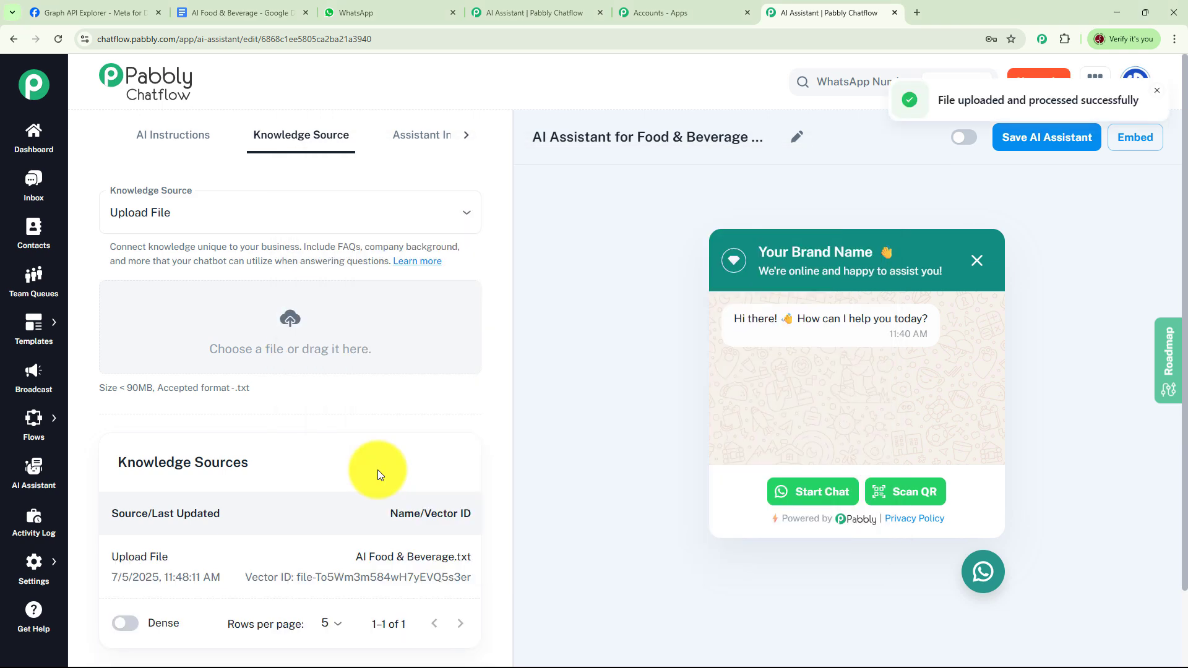
# In the Assistant Interface settings, replace the brand name in the header heading with "Future Food & Beverage Store", keeping the waving emoji.
pyautogui.click(465, 136)
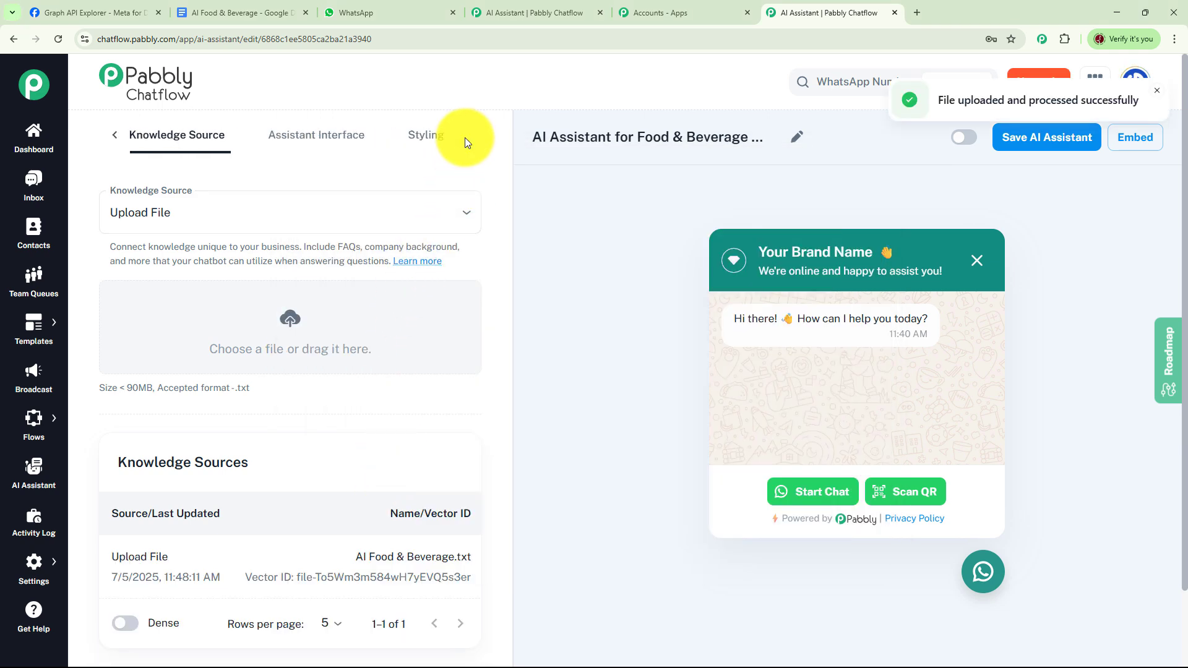
pyautogui.click(337, 155)
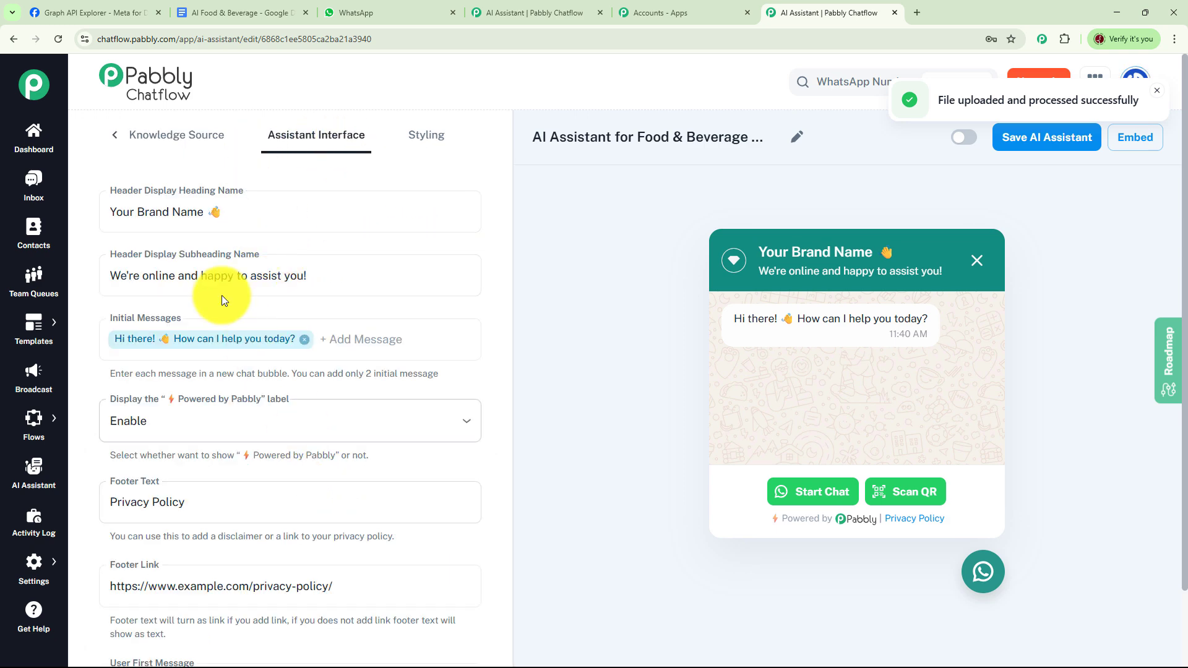
pyautogui.click(202, 220)
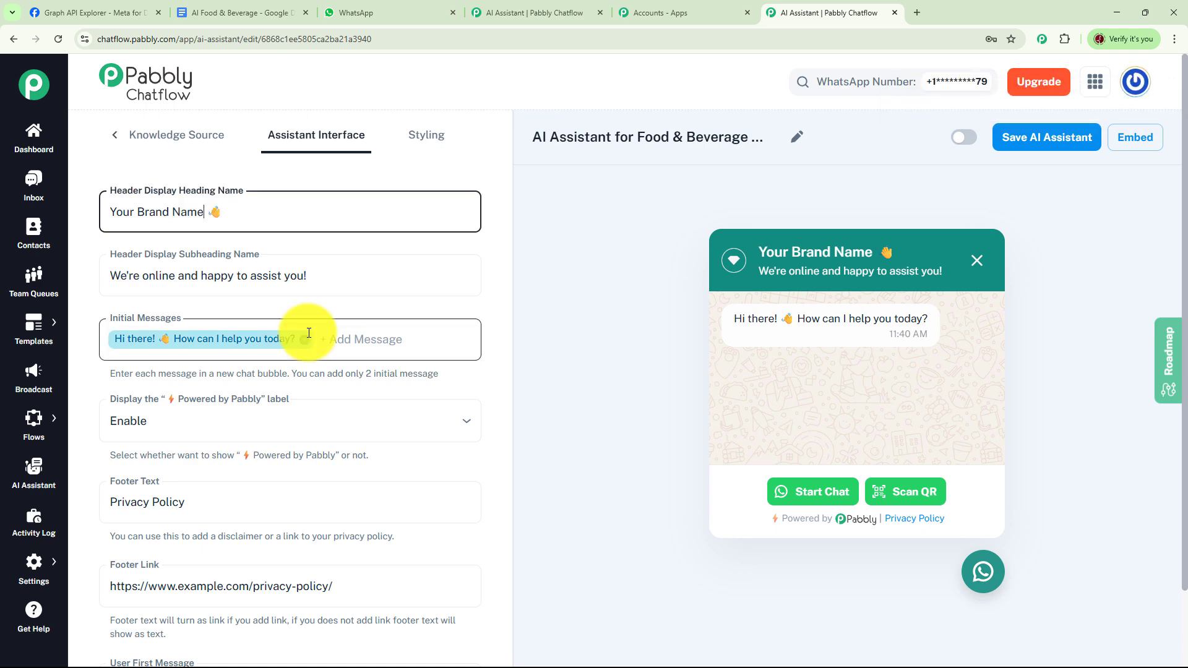
pyautogui.press('BackSpace')
pyautogui.press('BackSpace')
pyautogui.press('BackSpace')
pyautogui.press('BackSpace')
pyautogui.press('BackSpace')
pyautogui.press('BackSpace')
pyautogui.press('BackSpace')
pyautogui.press('BackSpace')
pyautogui.press('BackSpace')
pyautogui.press('BackSpace')
pyautogui.press('BackSpace')
pyautogui.press('BackSpace')
pyautogui.press('BackSpace')
pyautogui.press('BackSpace')
pyautogui.press('BackSpace')
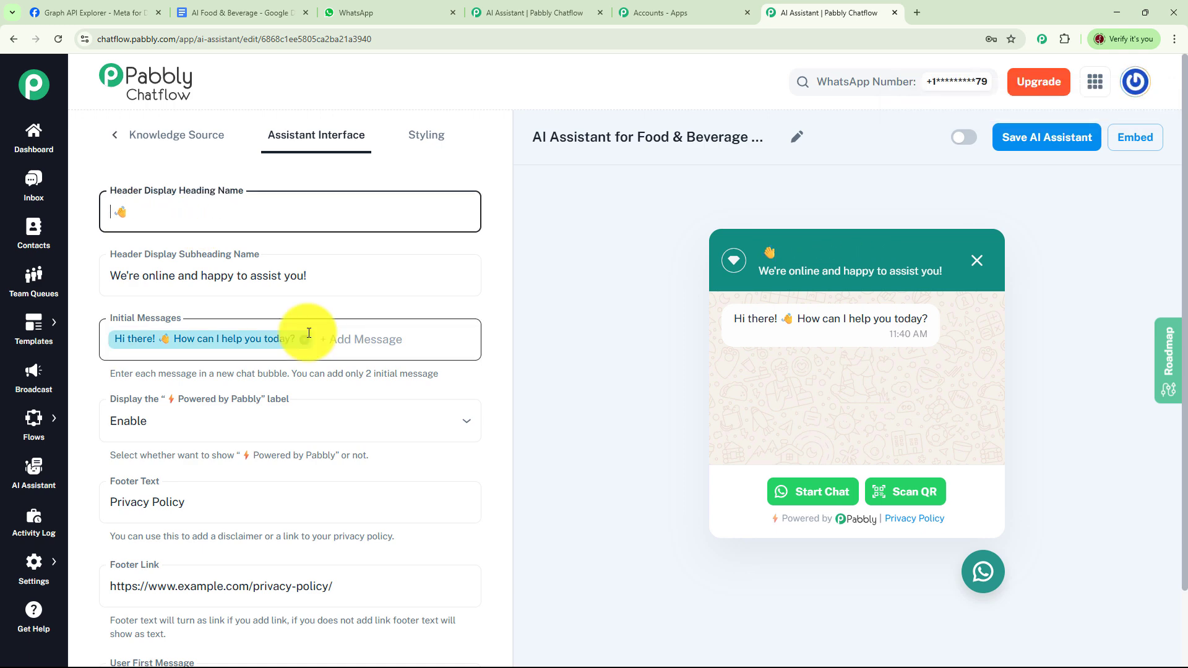
pyautogui.write('Future Food & Beverage Store')
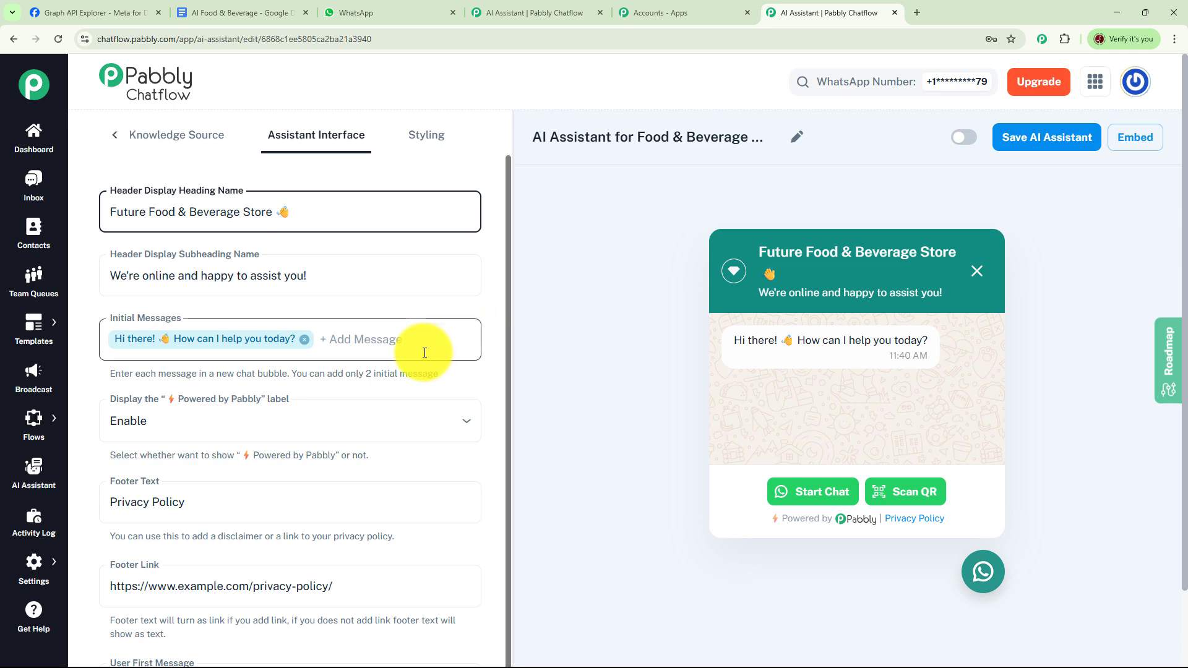
# Check the display options for the "Powered by Pabbly" label without changing the selection.
pyautogui.scroll(-1, 379, 357)
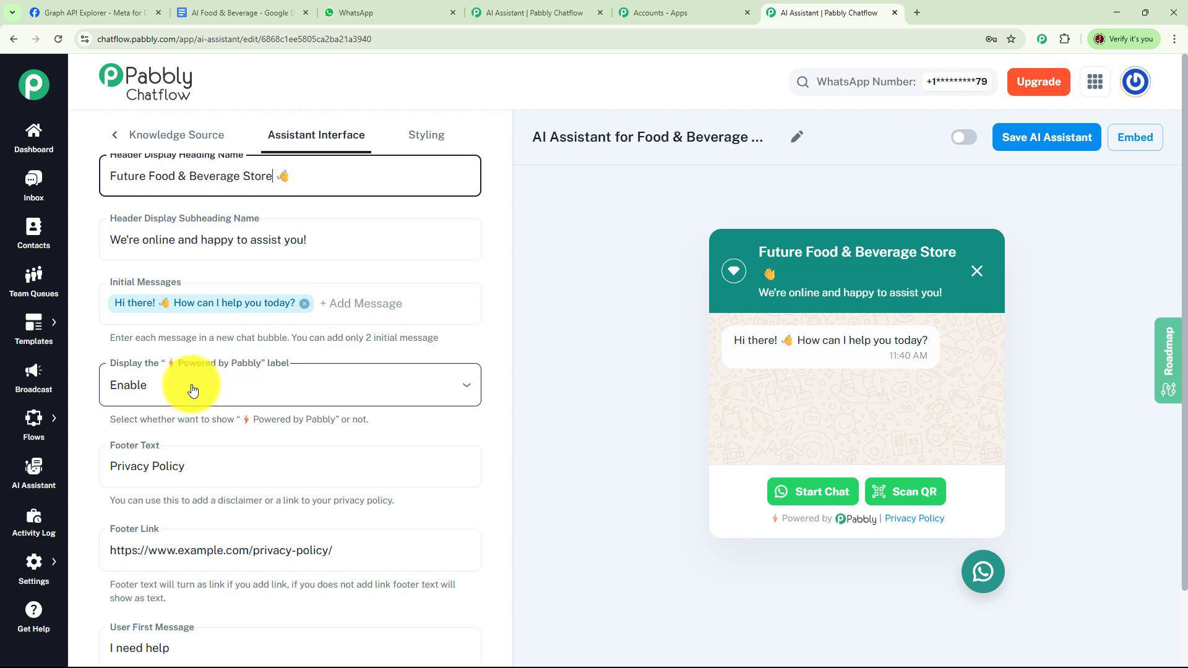
pyautogui.click(470, 387)
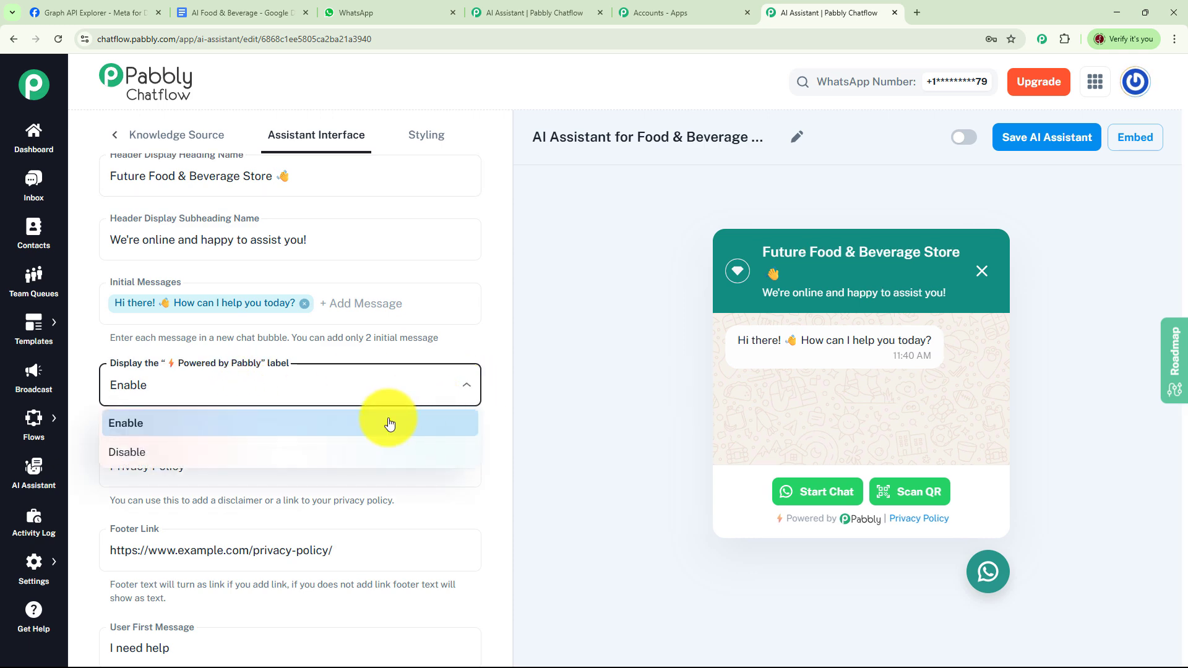
pyautogui.click(570, 375)
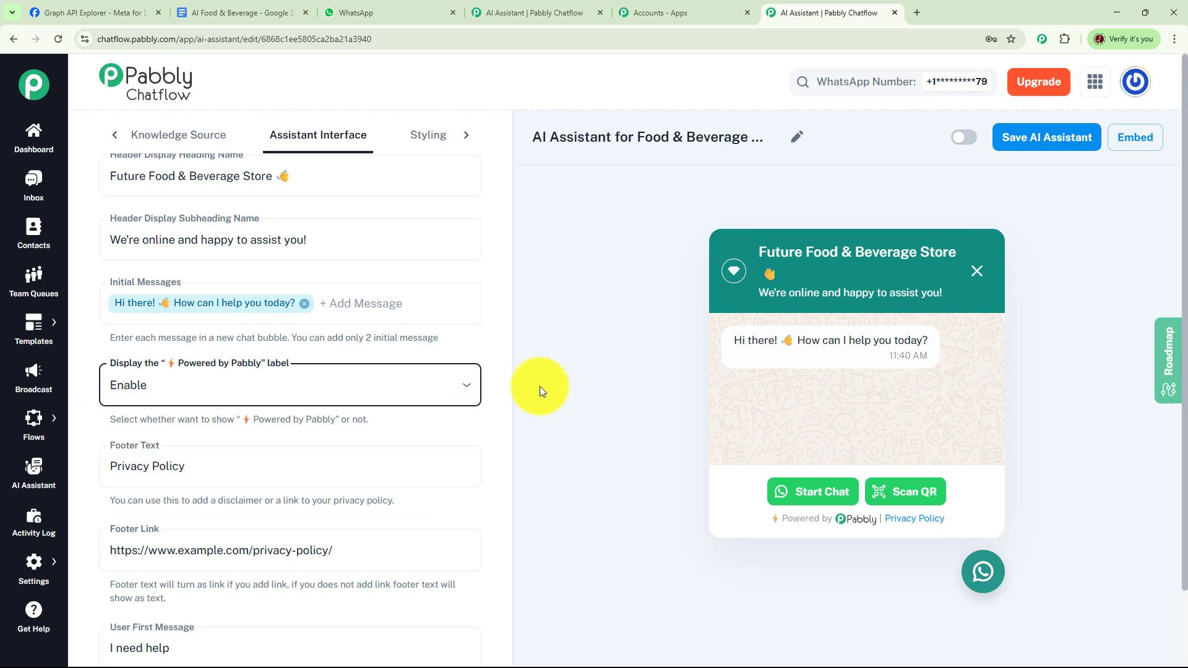
pyautogui.scroll(-1, 526, 403)
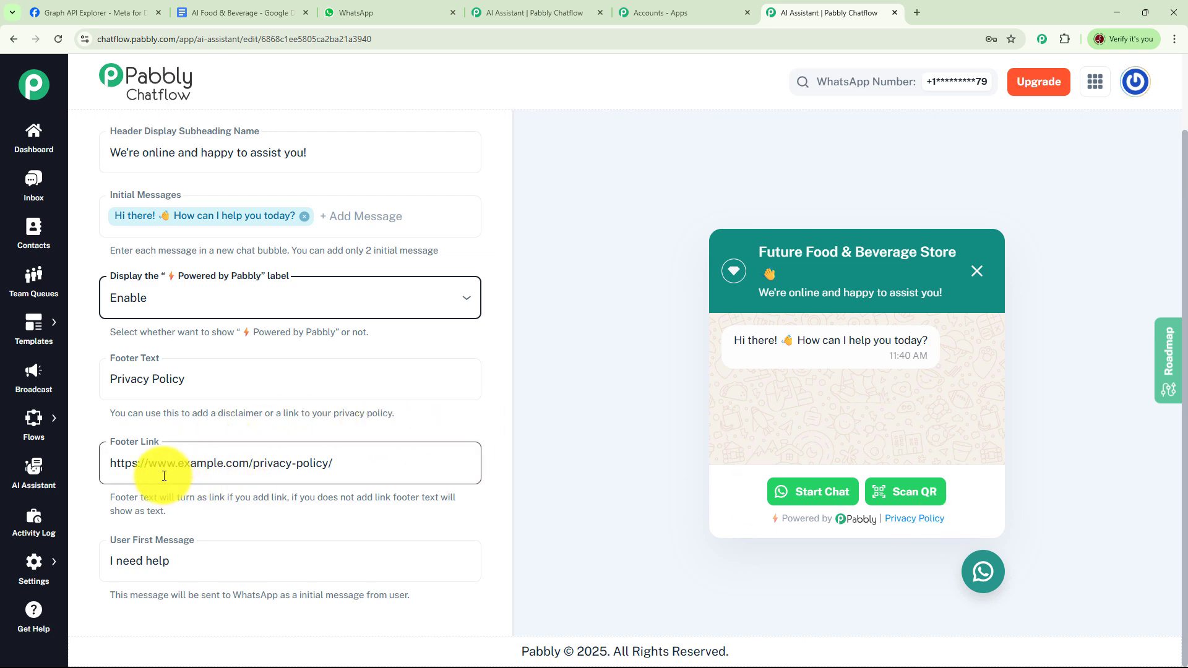
pyautogui.click(225, 468)
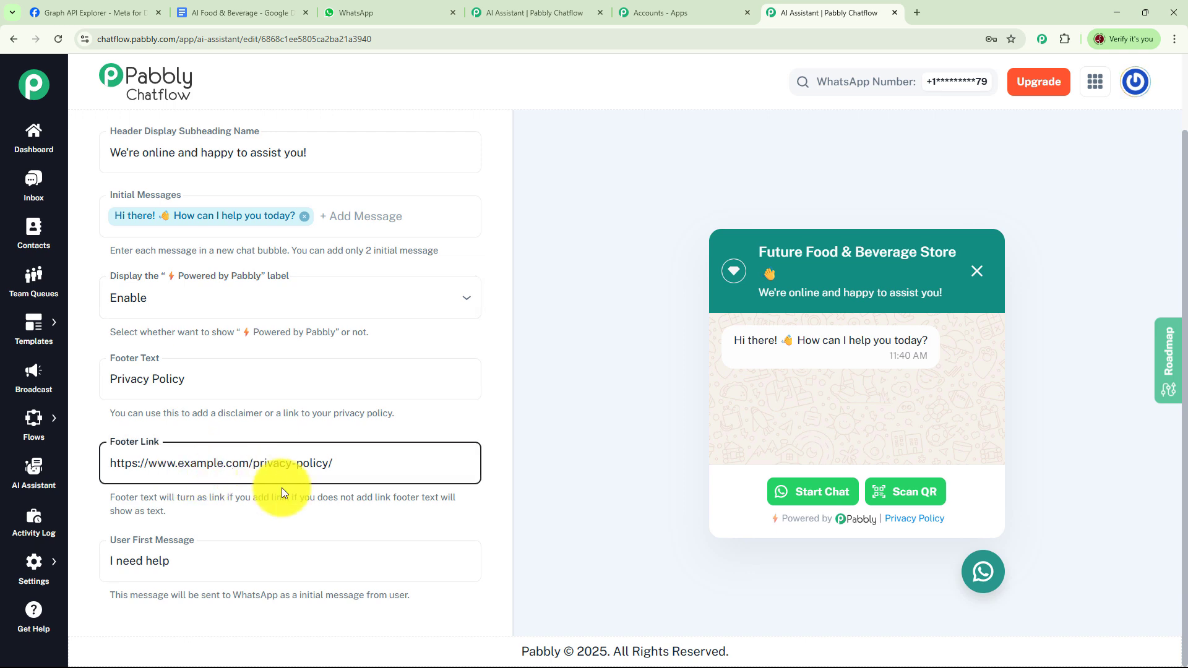
pyautogui.press('BackSpace')
pyautogui.press('BackSpace')
pyautogui.press('BackSpace')
pyautogui.press('BackSpace')
pyautogui.press('BackSpace')
pyautogui.press('BackSpace')
pyautogui.press('BackSpace')
pyautogui.write('future')
pyautogui.click(510, 429)
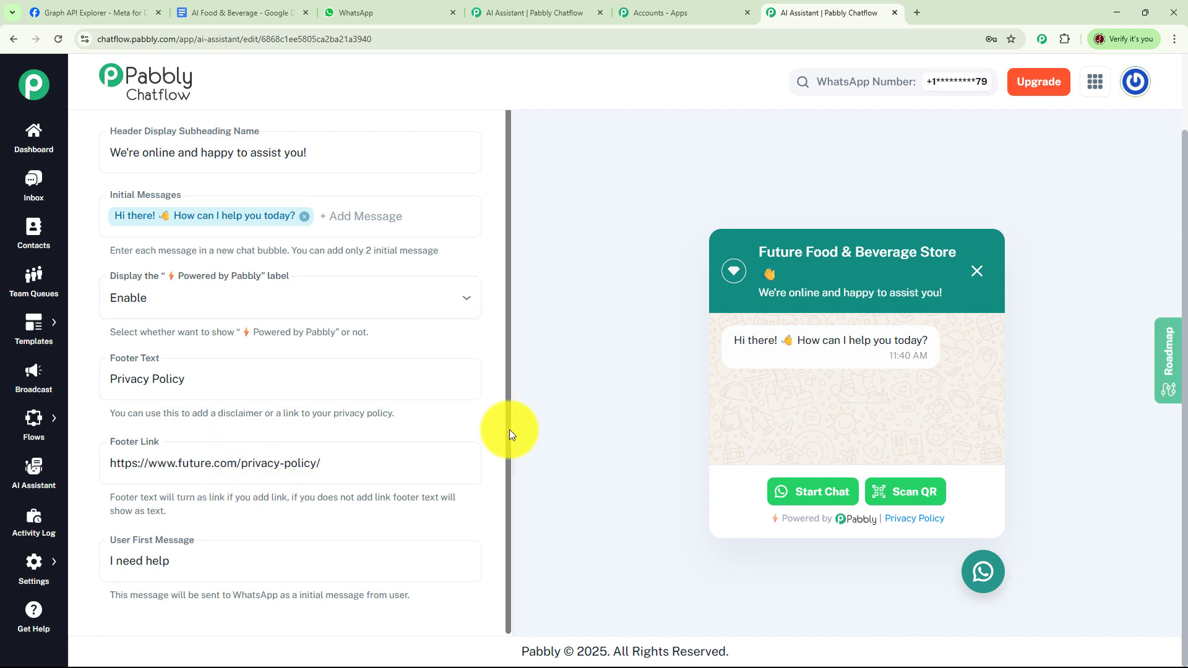
# Set the User First Message to "Hello" and save the AI assistant as enabled.
pyautogui.click(235, 565)
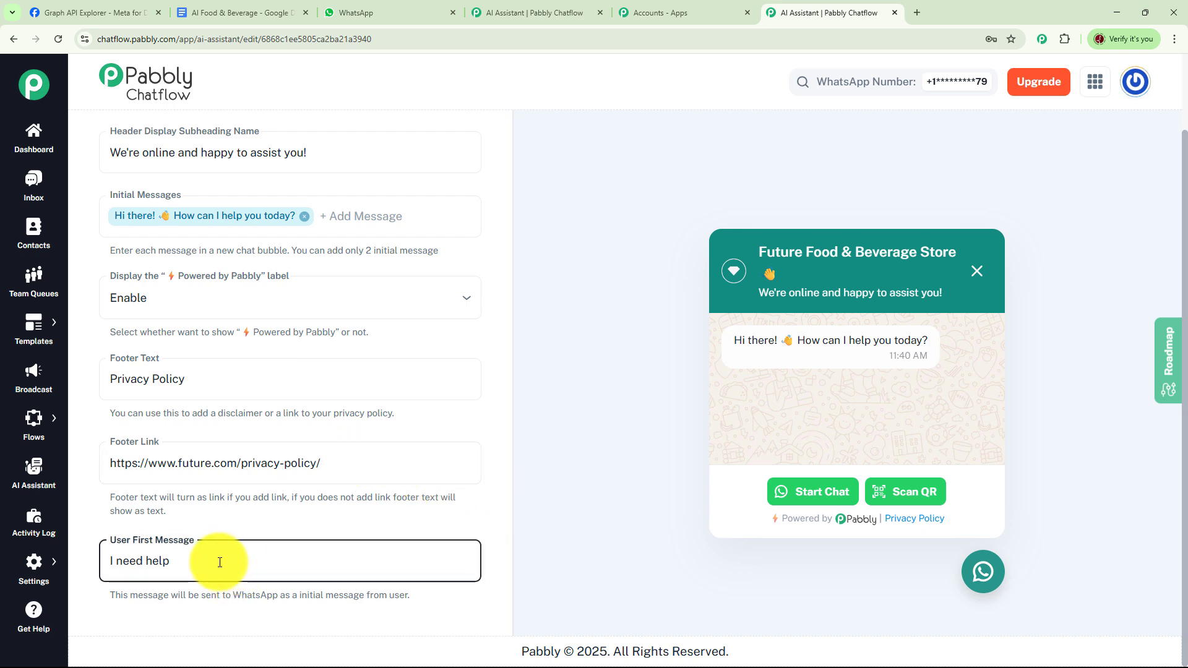
pyautogui.press('BackSpace')
pyautogui.press('BackSpace')
pyautogui.press('BackSpace')
pyautogui.press('BackSpace')
pyautogui.press('BackSpace')
pyautogui.press('BackSpace')
pyautogui.press('BackSpace')
pyautogui.press('BackSpace')
pyautogui.press('BackSpace')
pyautogui.press('BackSpace')
pyautogui.write('Hello')
pyautogui.scroll(2, 963, 146)
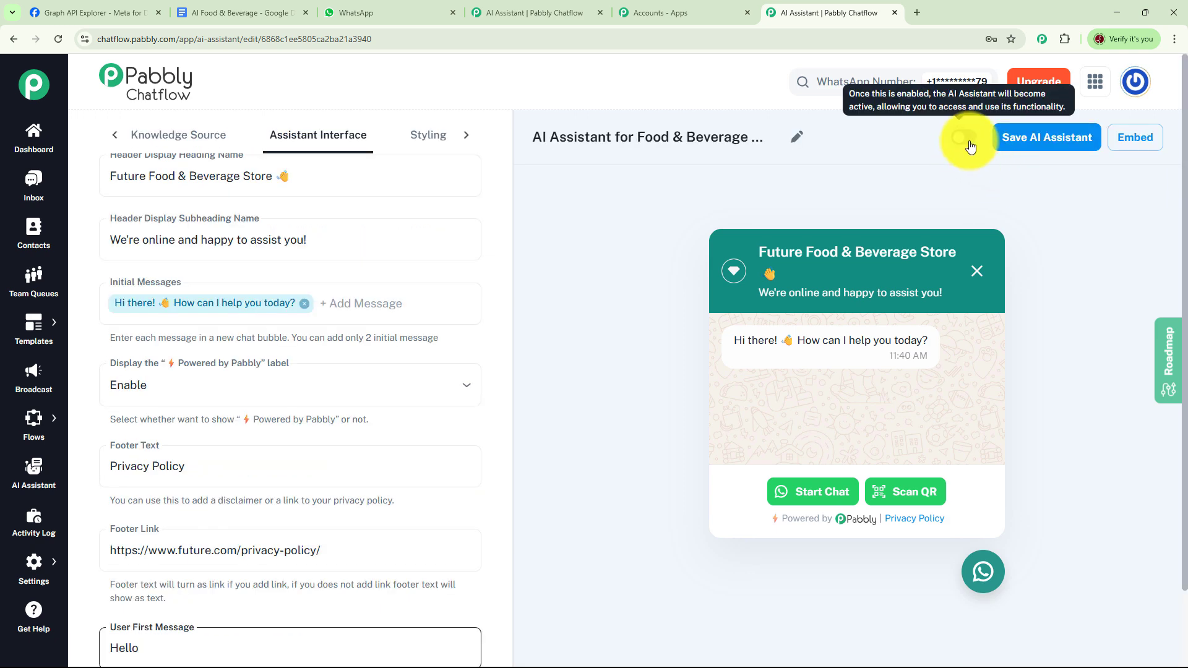
pyautogui.click(1052, 141)
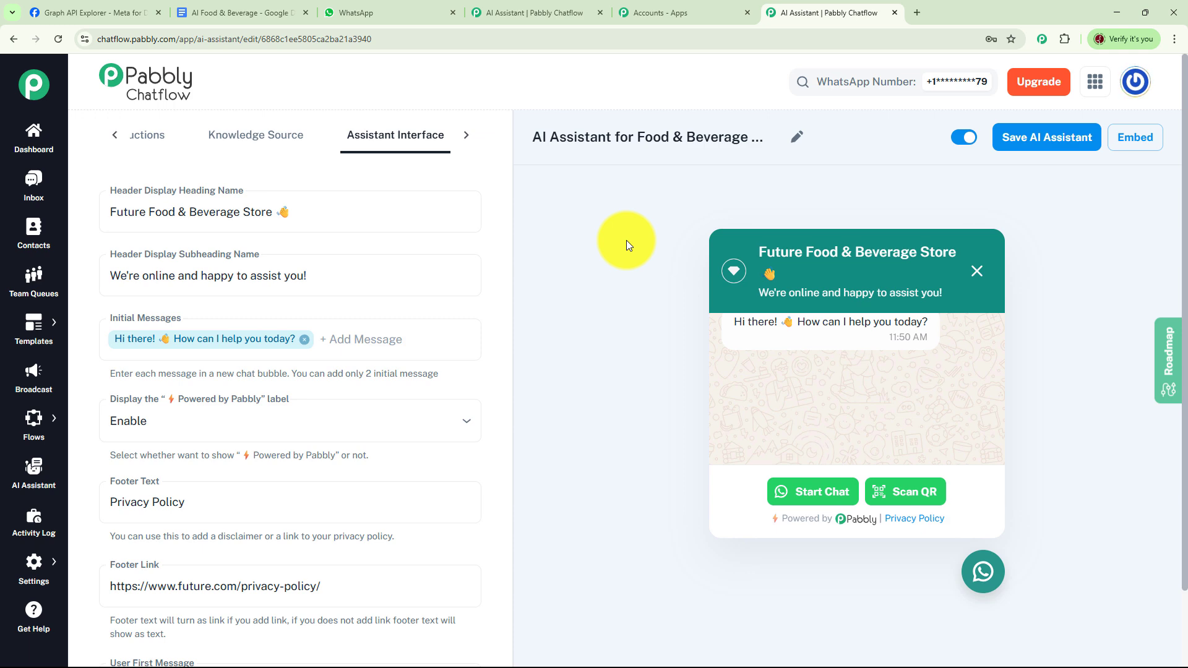
# Switch to WhatsApp and clear the chat with Future Food & Beverage Store.
pyautogui.click(392, 15)
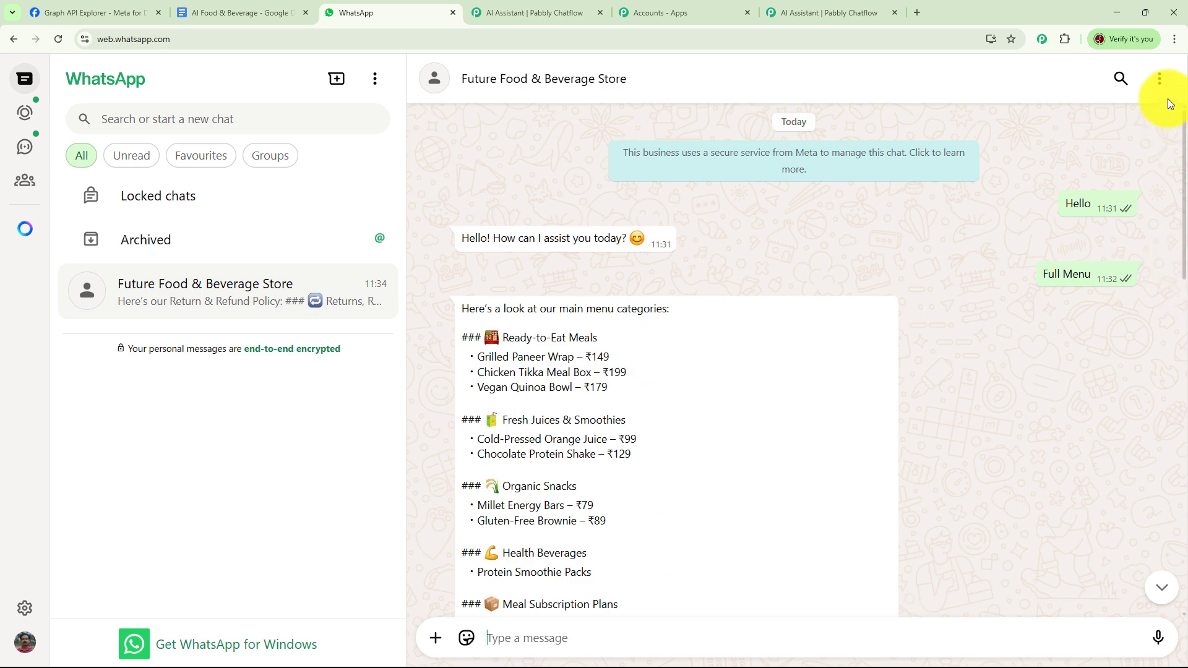
pyautogui.click(1159, 81)
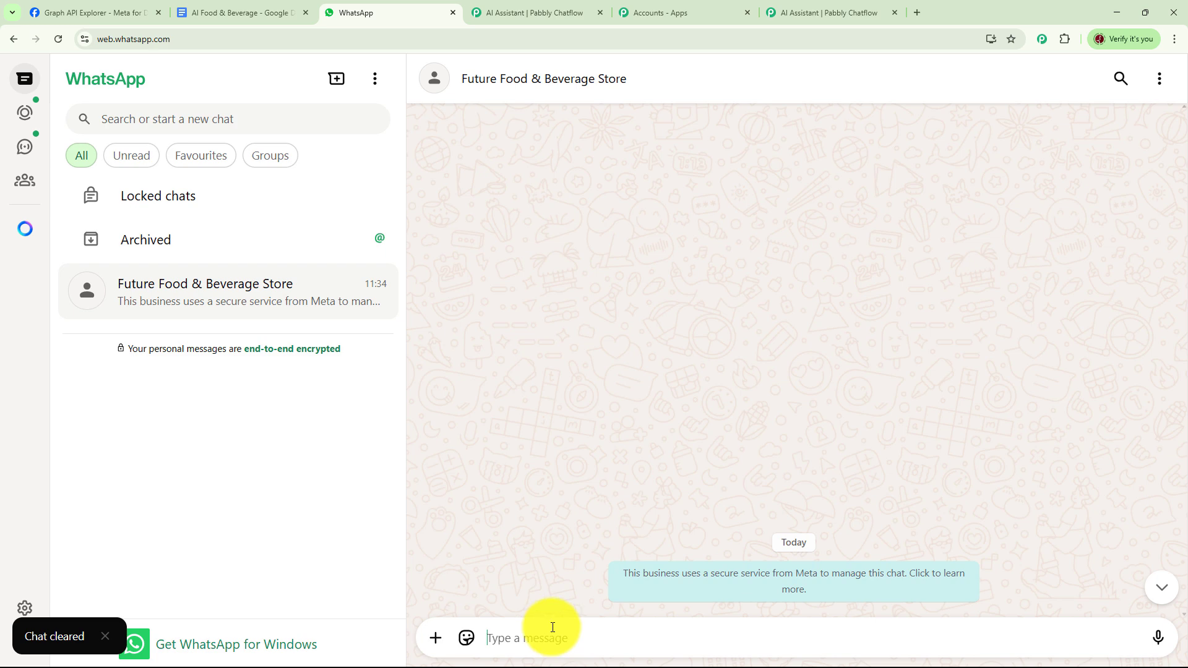
# Test the assistant by sending "Beverages", "Opening Hours", "Return & Refund Policy" and "Deals & Offers" in the store chat, and review the replies.
pyautogui.write('Beverages')
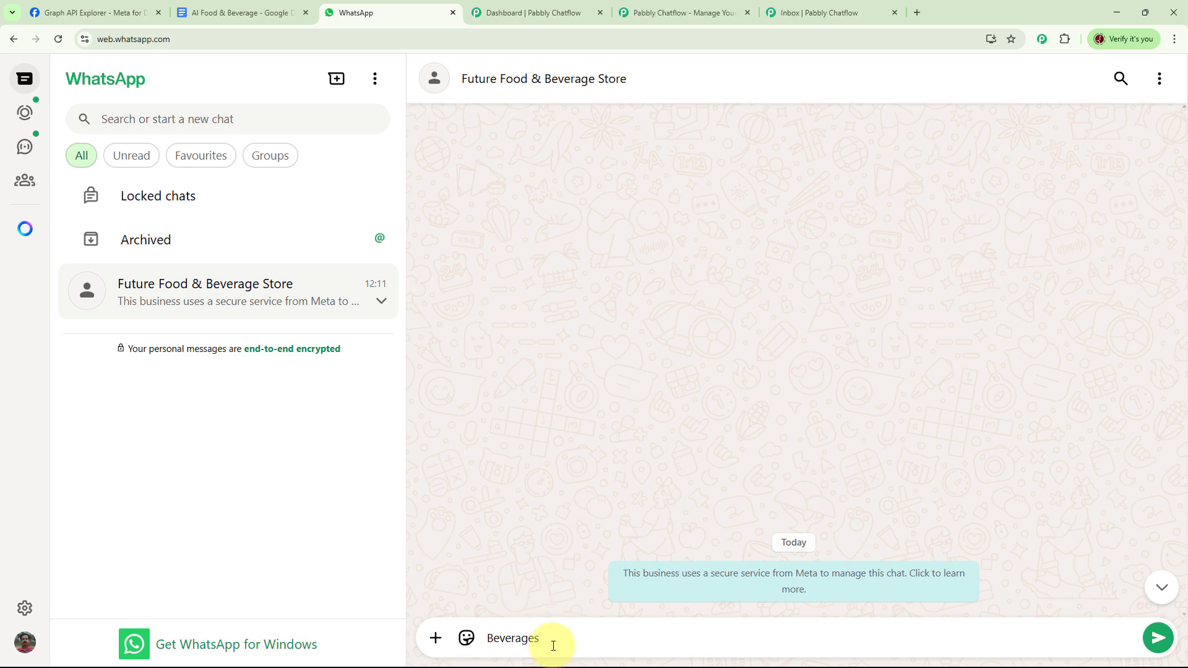
pyautogui.press('Return')
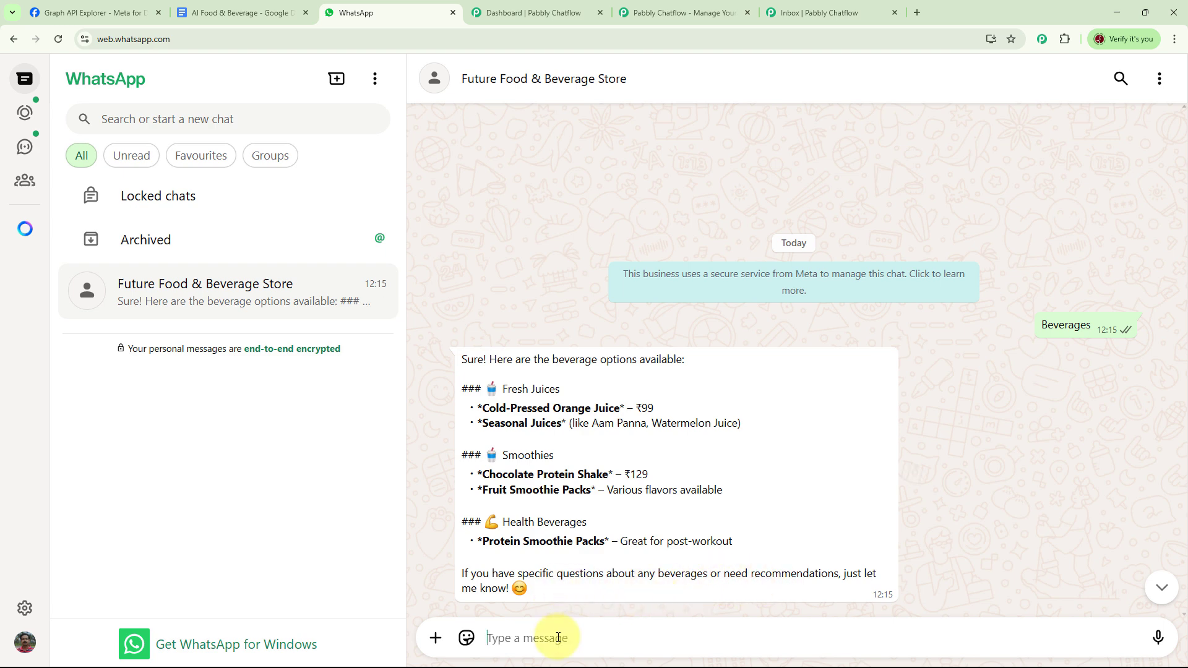
pyautogui.write('Opening Hours')
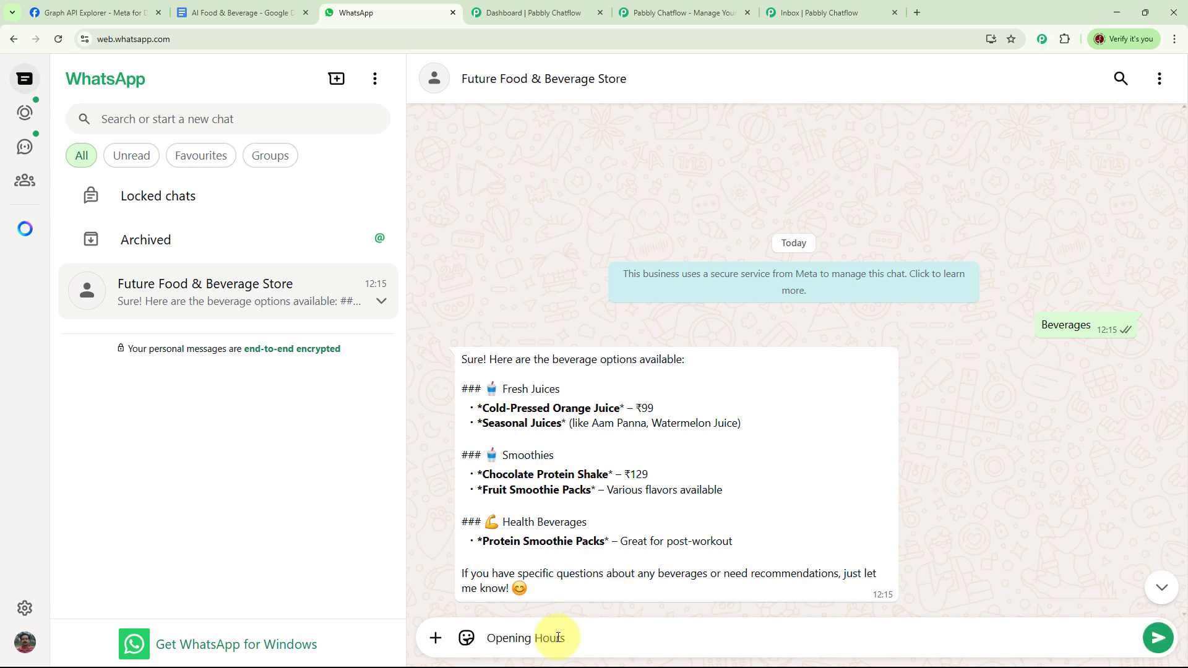
pyautogui.press('Return')
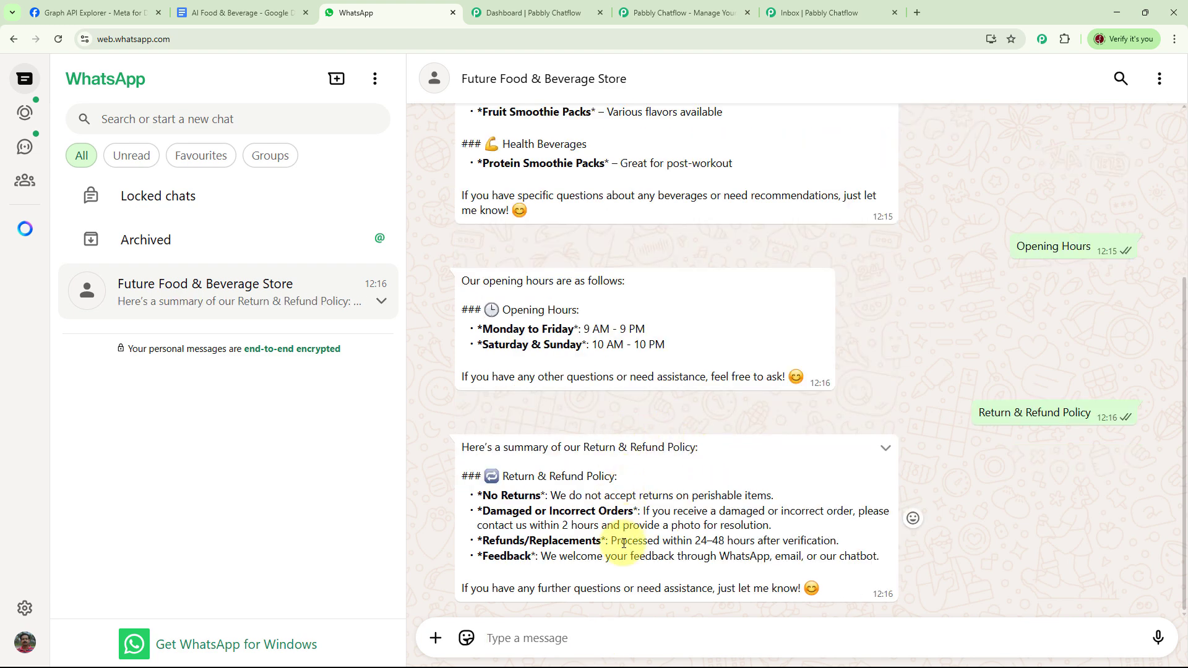
pyautogui.click(607, 634)
pyautogui.write('Deals & Offers')
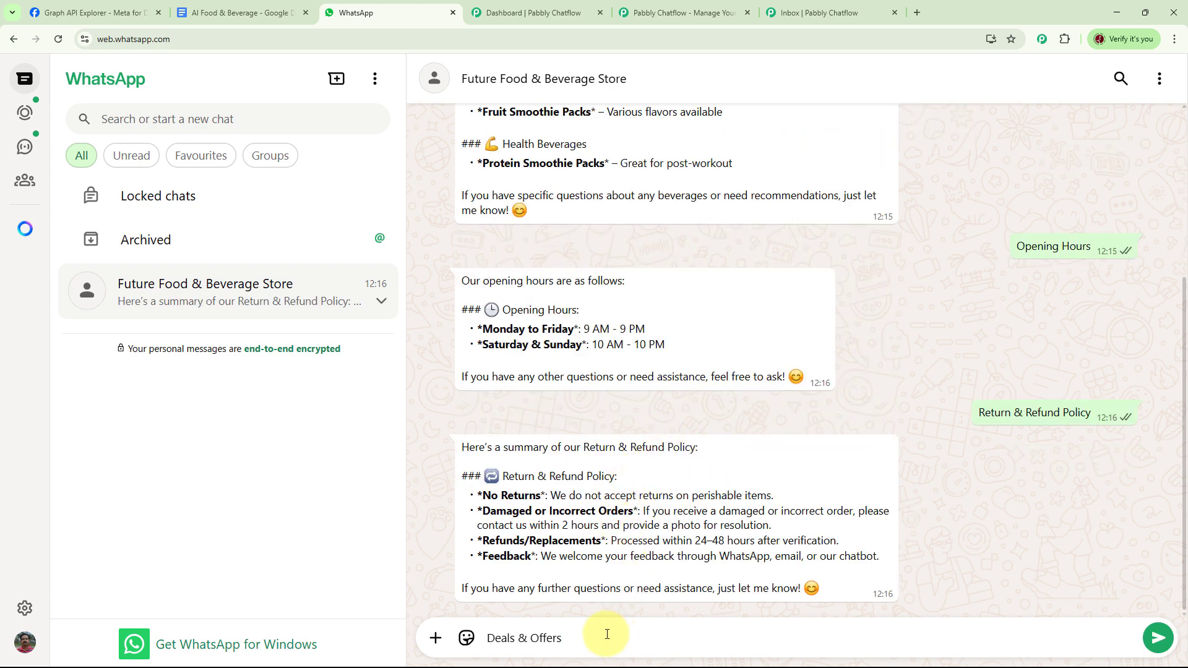
pyautogui.press('Return')
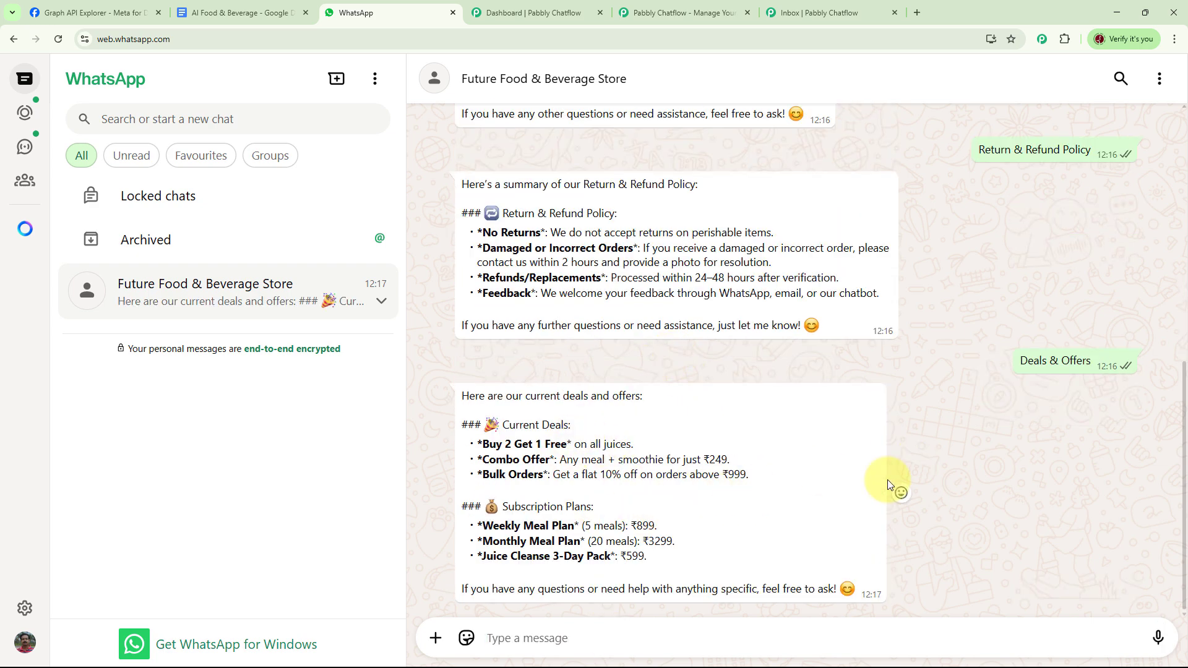
pyautogui.scroll(10, 888, 480)
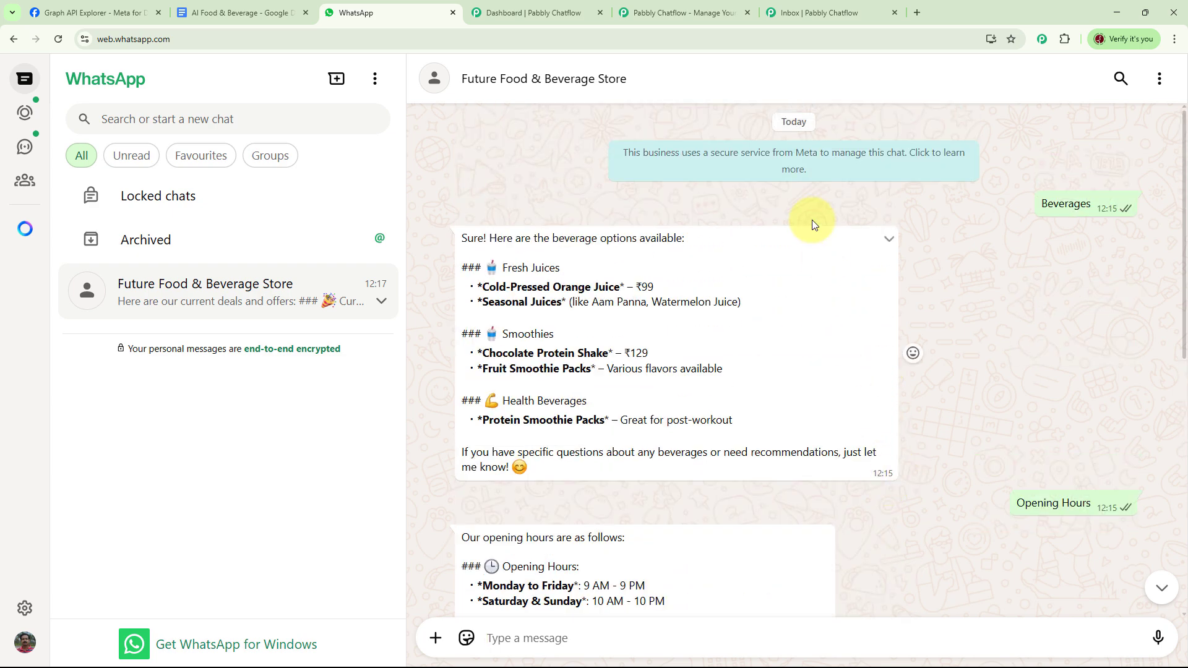
# Switch back to the Pabbly Chatflow dashboard.
pyautogui.click(557, 12)
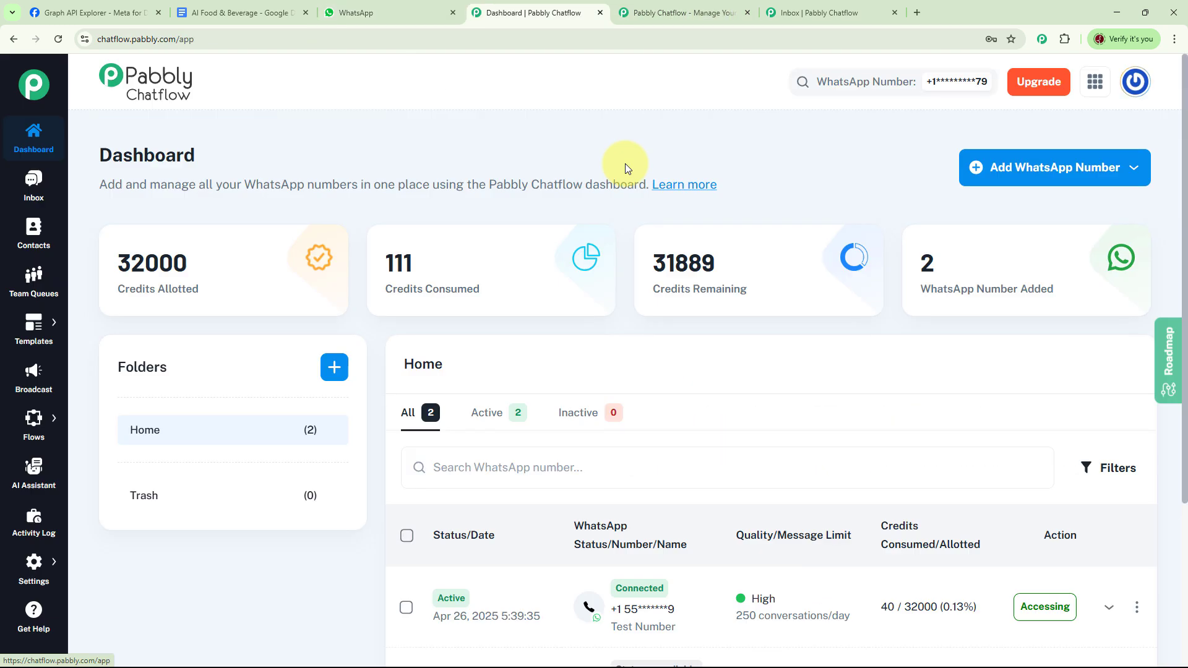